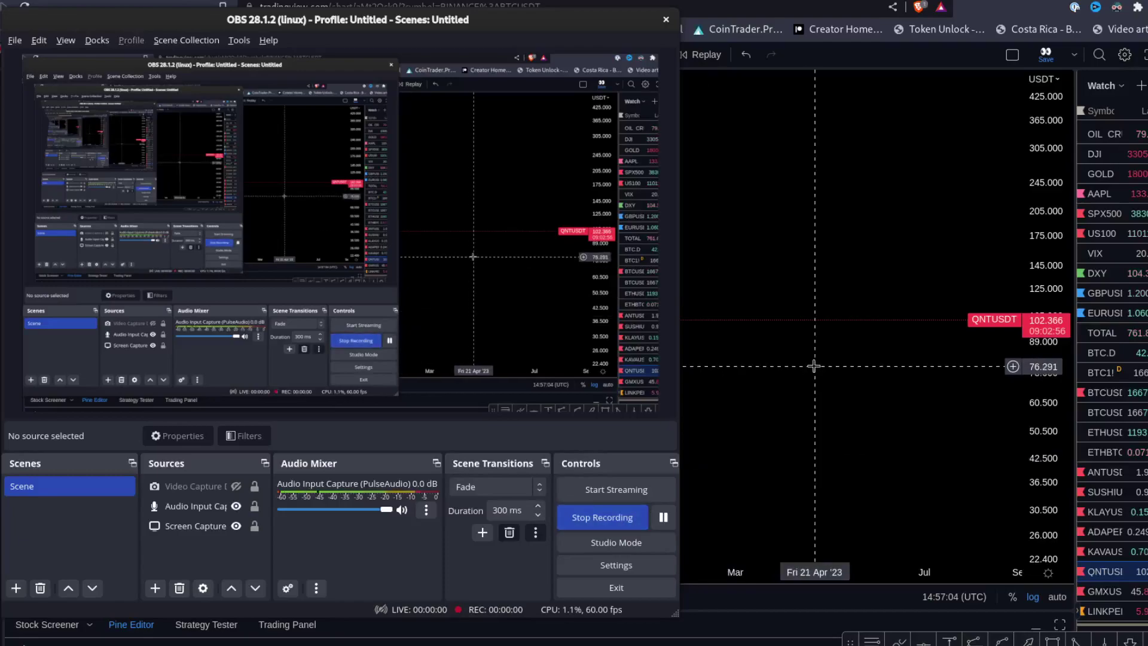
Bring the QNT/USDT daily chart forward and frame it from 2022 through the latest candles.
{"action": "left_click", "coordinate": [784, 370]}
{"action": "left_click_drag", "start_coordinate": [723, 339], "coordinate": [744, 350]}
{"action": "scroll", "coordinate": [705, 403], "scroll_direction": "up", "scroll_amount": 1}
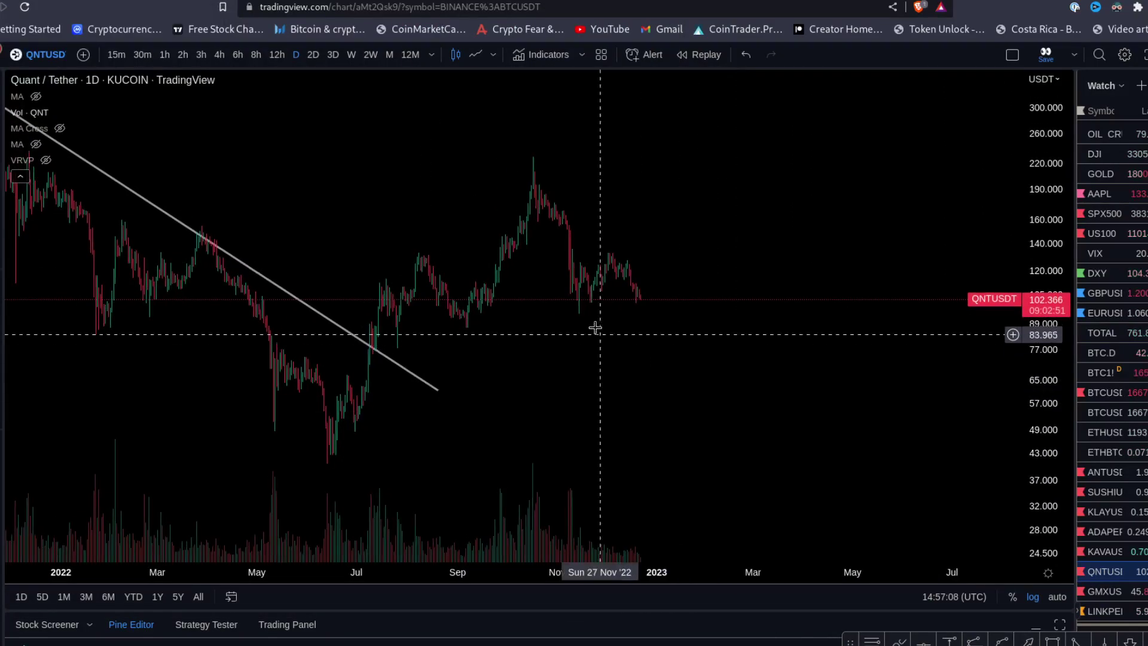
{"action": "left_click_drag", "start_coordinate": [582, 339], "coordinate": [592, 382]}
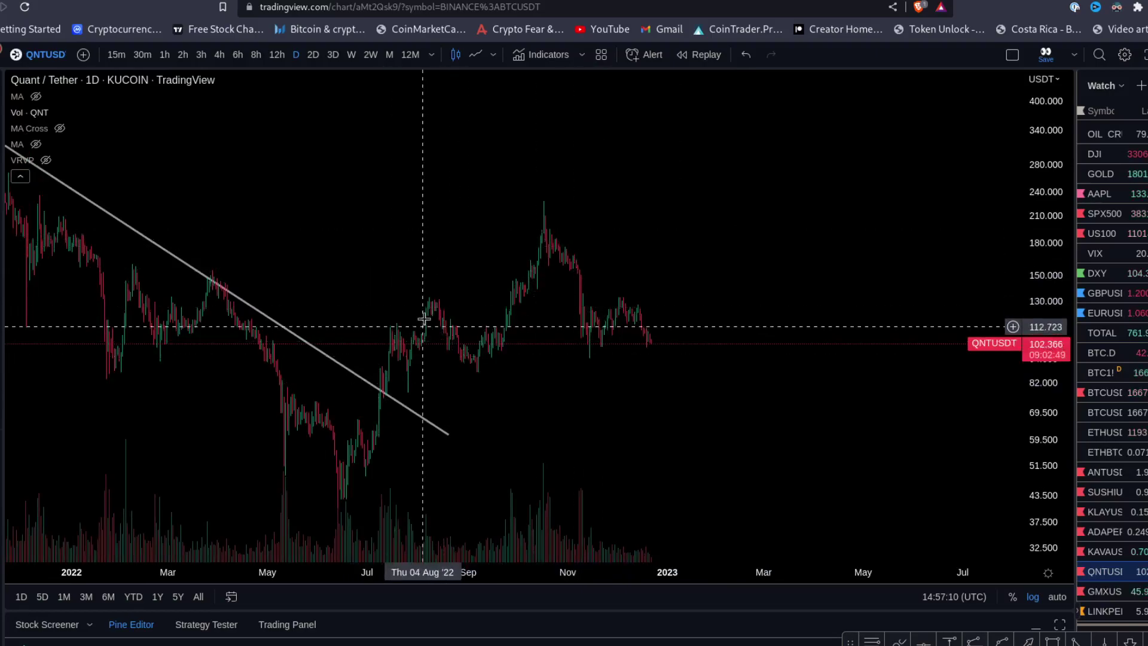
{"action": "scroll", "coordinate": [647, 353], "scroll_direction": "up", "scroll_amount": 1}
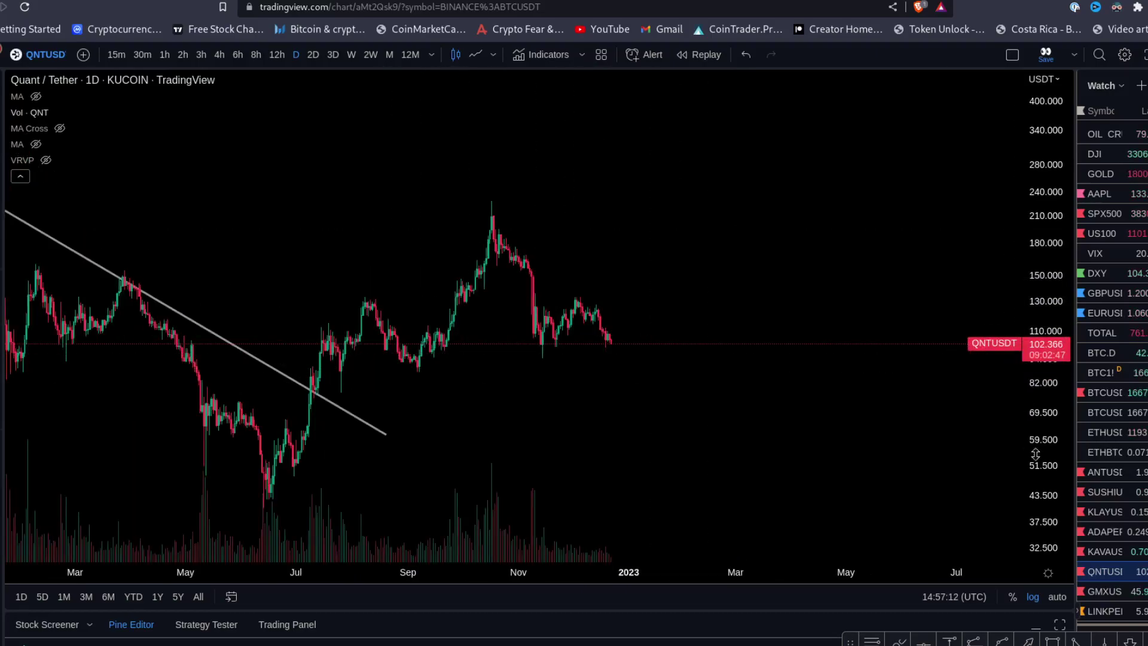
{"action": "scroll", "coordinate": [567, 390], "scroll_direction": "left", "scroll_amount": 3}
{"action": "left_click_drag", "start_coordinate": [462, 339], "coordinate": [411, 210]}
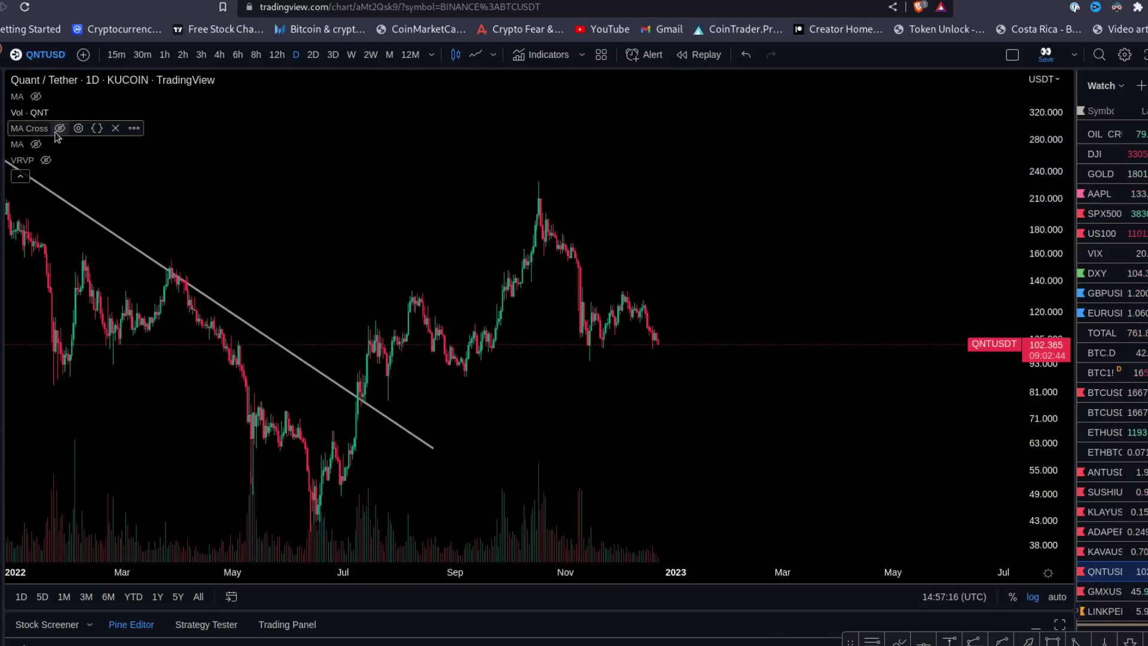
Show the MA Cross lines and mark the July crossover and August high in yellow.
{"action": "left_click", "coordinate": [60, 129]}
{"action": "scroll", "coordinate": [406, 354], "scroll_direction": "up", "scroll_amount": 1}
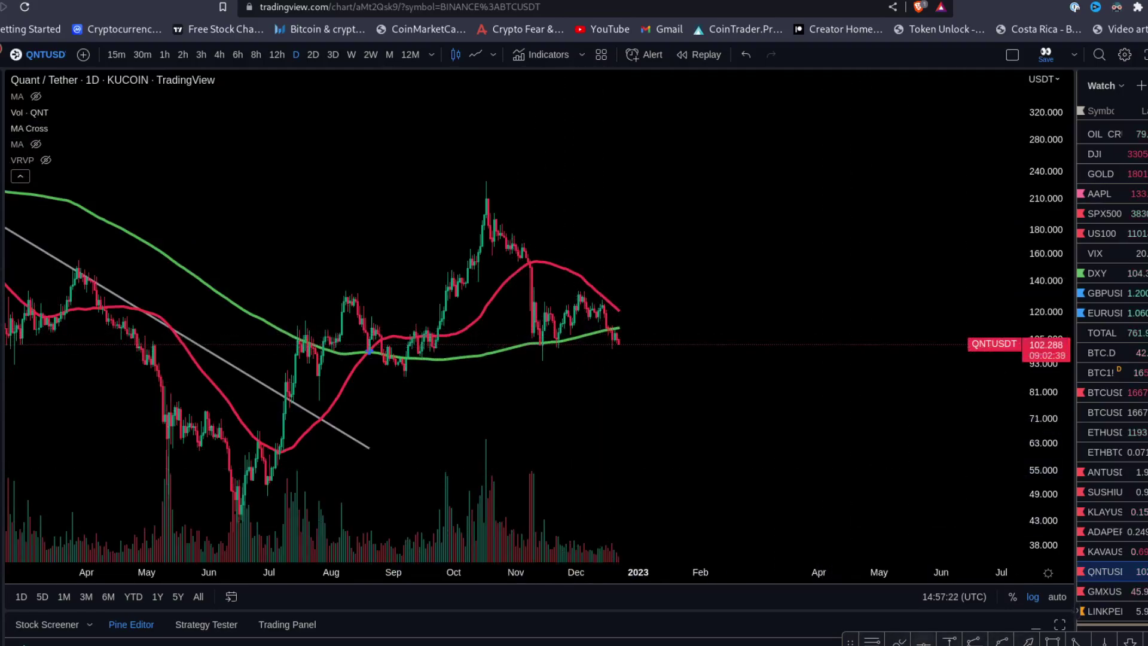
{"action": "left_click_drag", "start_coordinate": [317, 323], "coordinate": [332, 362]}
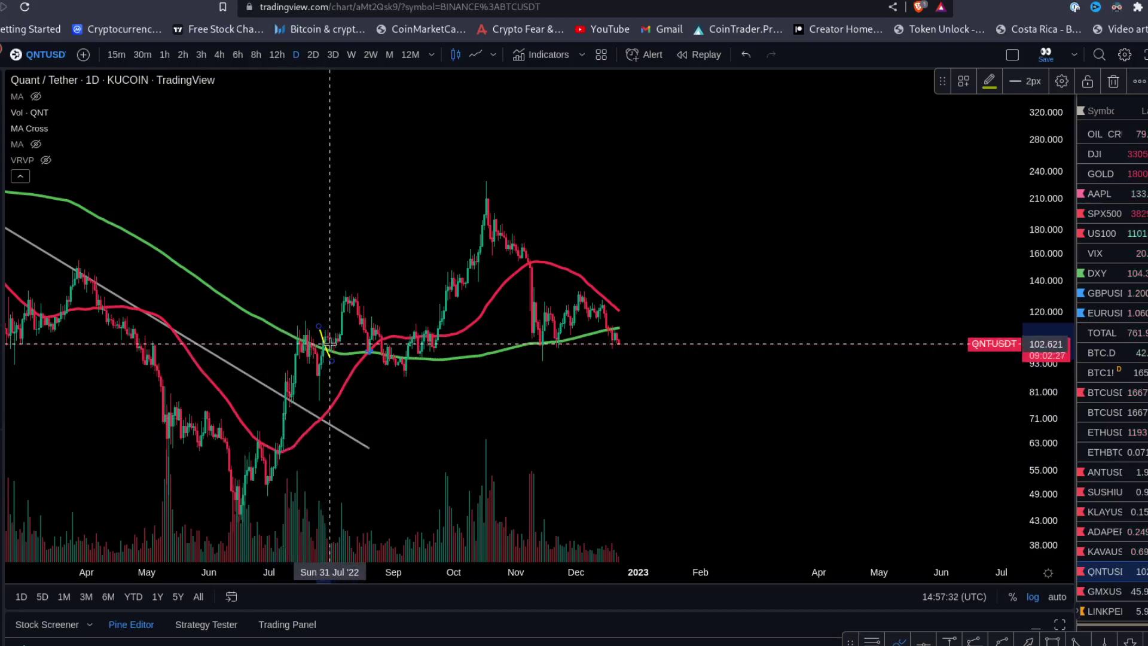
{"action": "mouse_move", "coordinate": [371, 305]}
{"action": "left_mouse_down"}
{"action": "mouse_move", "coordinate": [350, 323]}
{"action": "mouse_move", "coordinate": [449, 313]}
{"action": "left_mouse_up"}
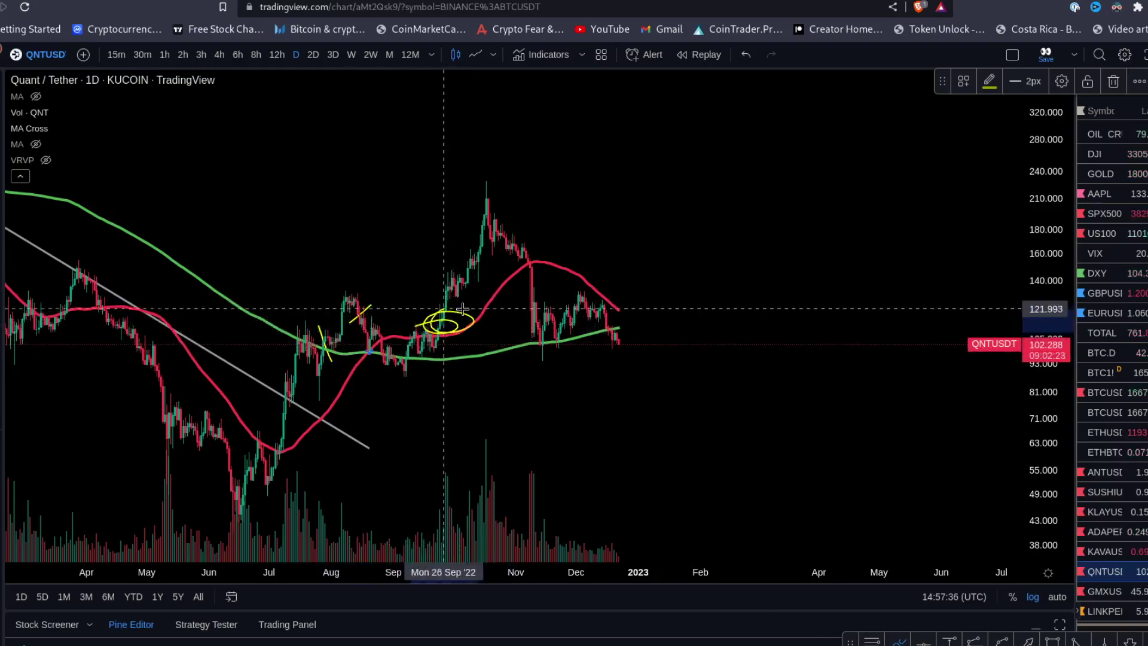
Circle the September–October rally and mark the November range and December bounce in yellow.
{"action": "mouse_move", "coordinate": [467, 192]}
{"action": "left_mouse_down"}
{"action": "mouse_move", "coordinate": [490, 228]}
{"action": "mouse_move", "coordinate": [487, 214]}
{"action": "mouse_move", "coordinate": [428, 305]}
{"action": "mouse_move", "coordinate": [468, 195]}
{"action": "left_mouse_up"}
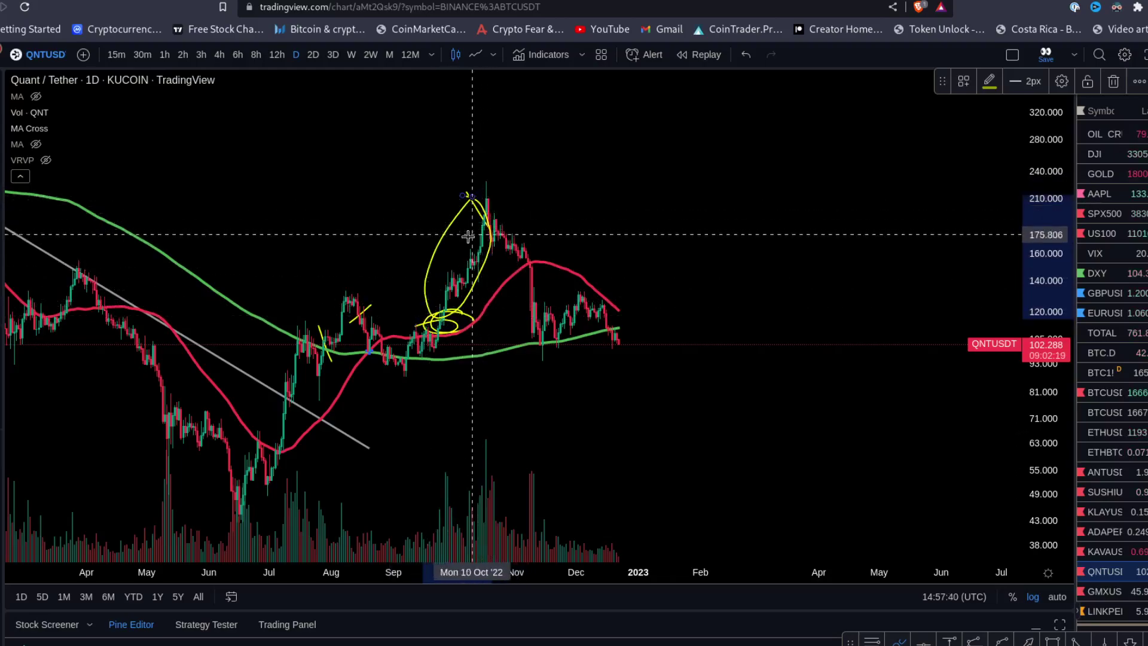
{"action": "left_click_drag", "start_coordinate": [505, 229], "coordinate": [536, 218]}
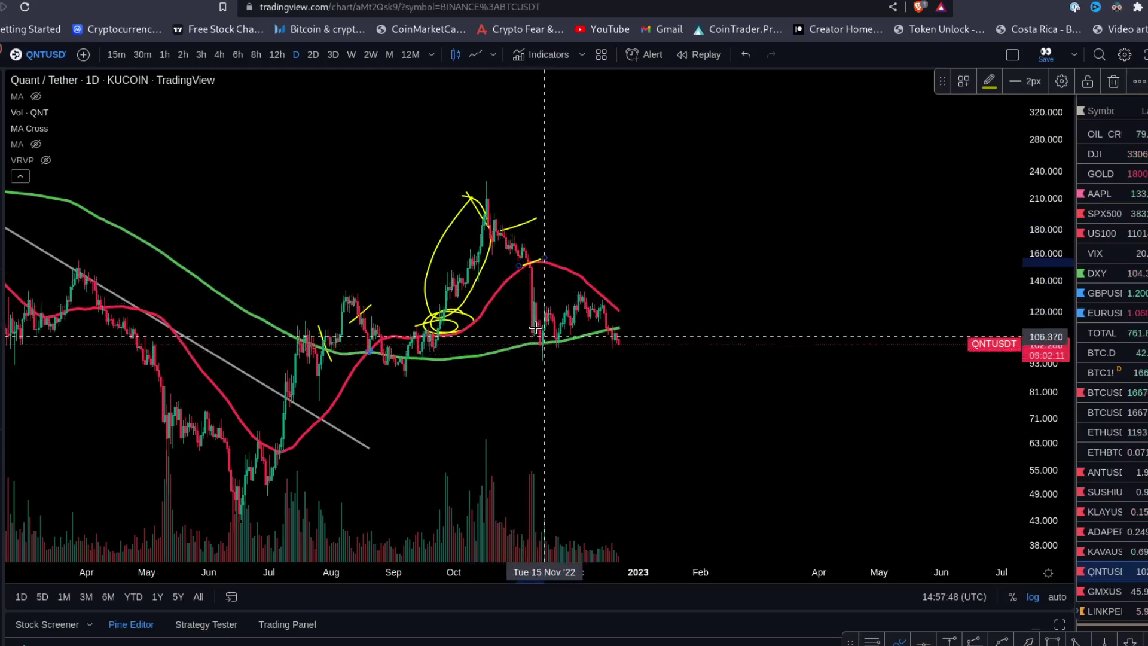
{"action": "left_click_drag", "start_coordinate": [529, 311], "coordinate": [576, 311]}
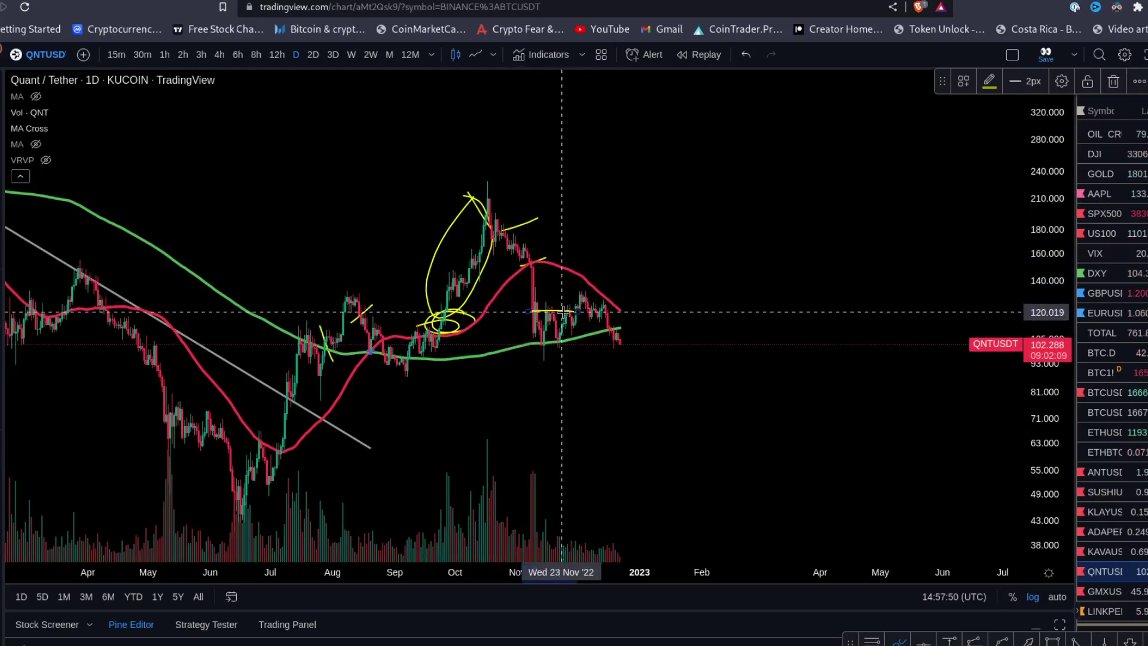
{"action": "left_click_drag", "start_coordinate": [574, 311], "coordinate": [617, 217]}
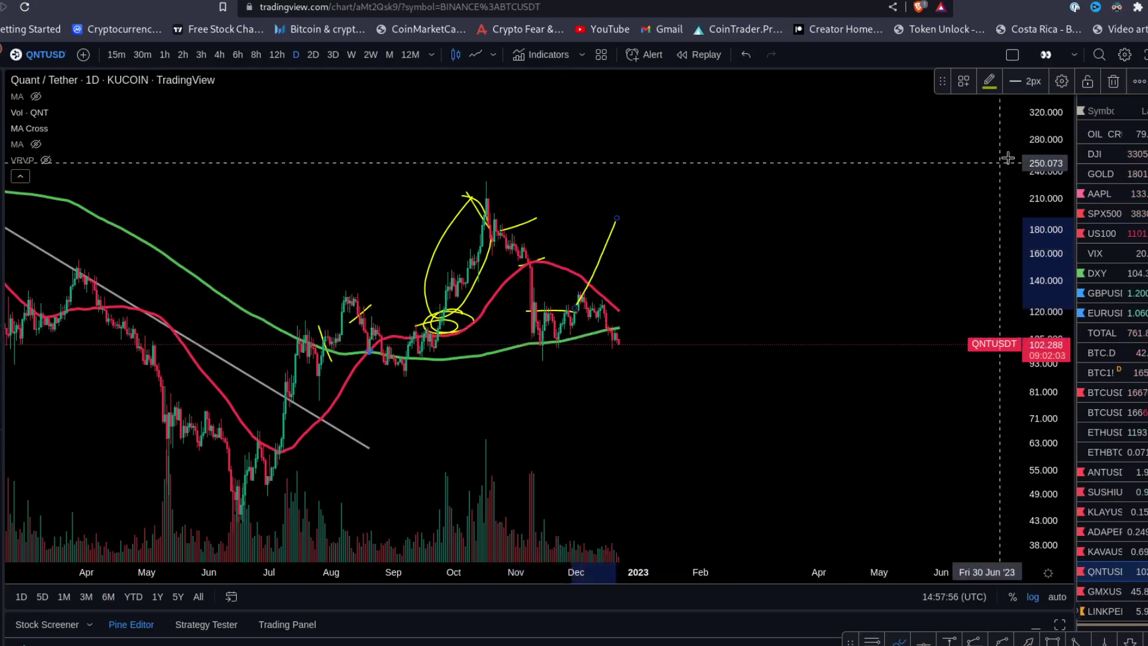
{"action": "key", "text": "Delete"}
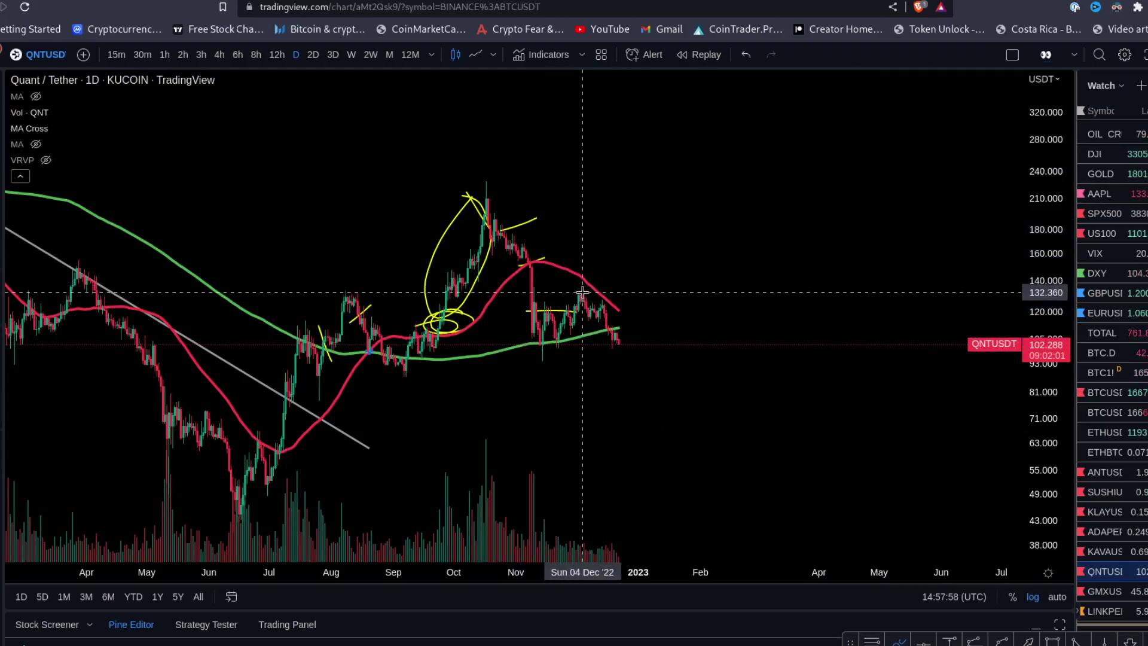
{"action": "left_click_drag", "start_coordinate": [572, 300], "coordinate": [596, 294]}
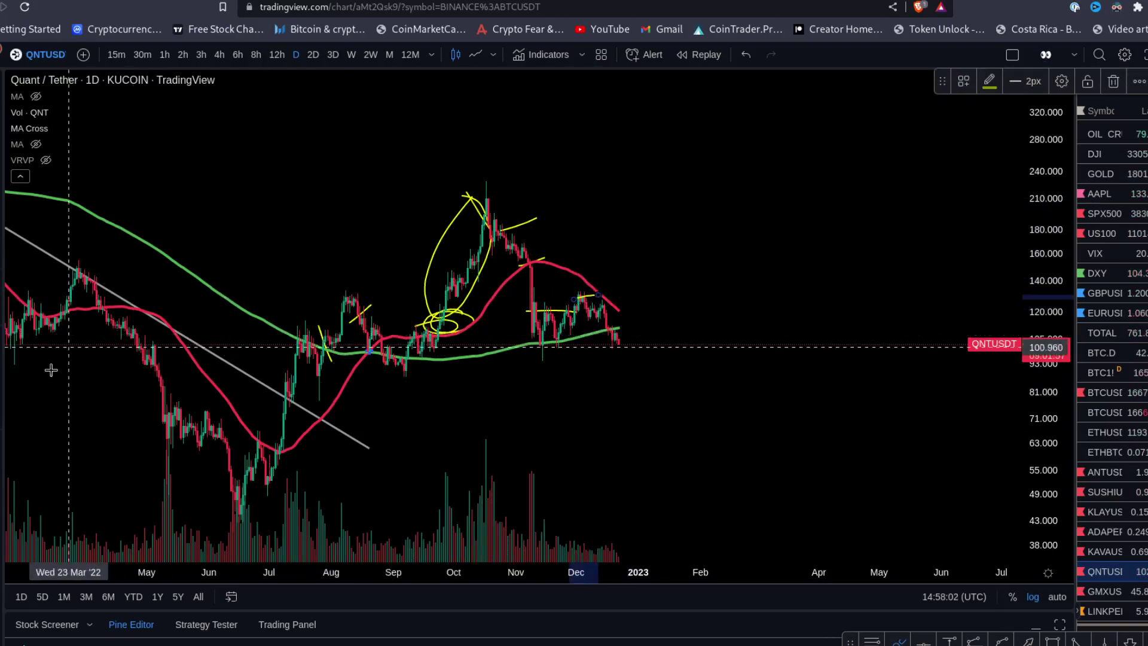
Remove all 10 drawings from the QNT chart and discard a stray short trend line.
{"action": "left_click", "coordinate": [4, 453]}
{"action": "left_click", "coordinate": [105, 443]}
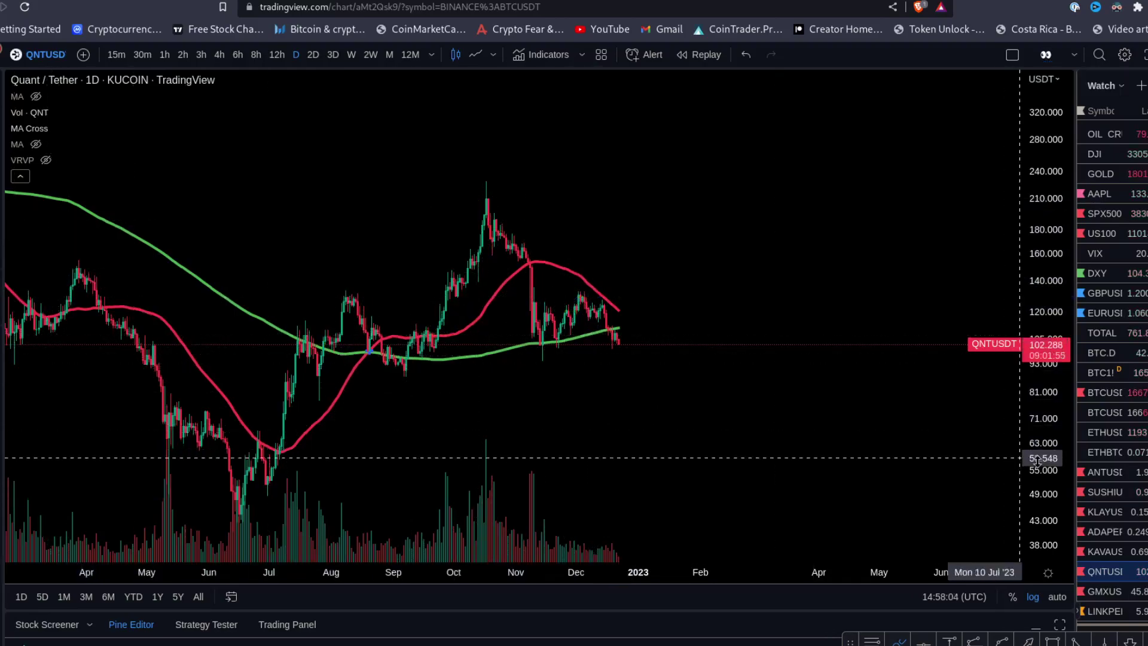
{"action": "scroll", "coordinate": [897, 335], "scroll_direction": "up", "scroll_amount": 1}
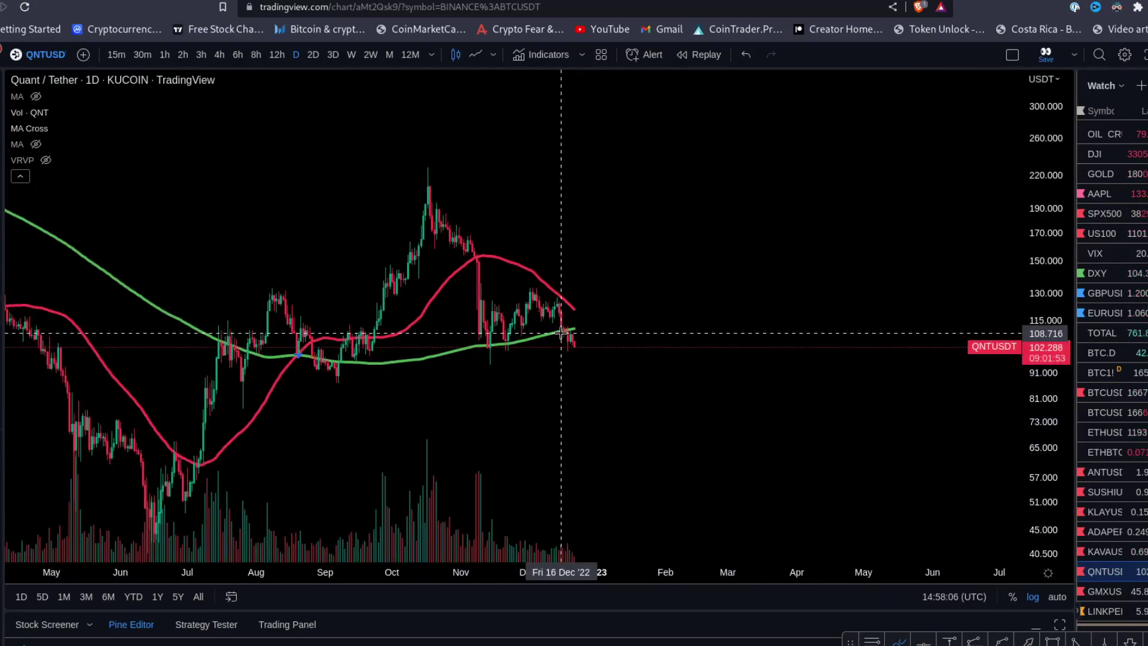
{"action": "scroll", "coordinate": [941, 367], "scroll_direction": "up", "scroll_amount": 2}
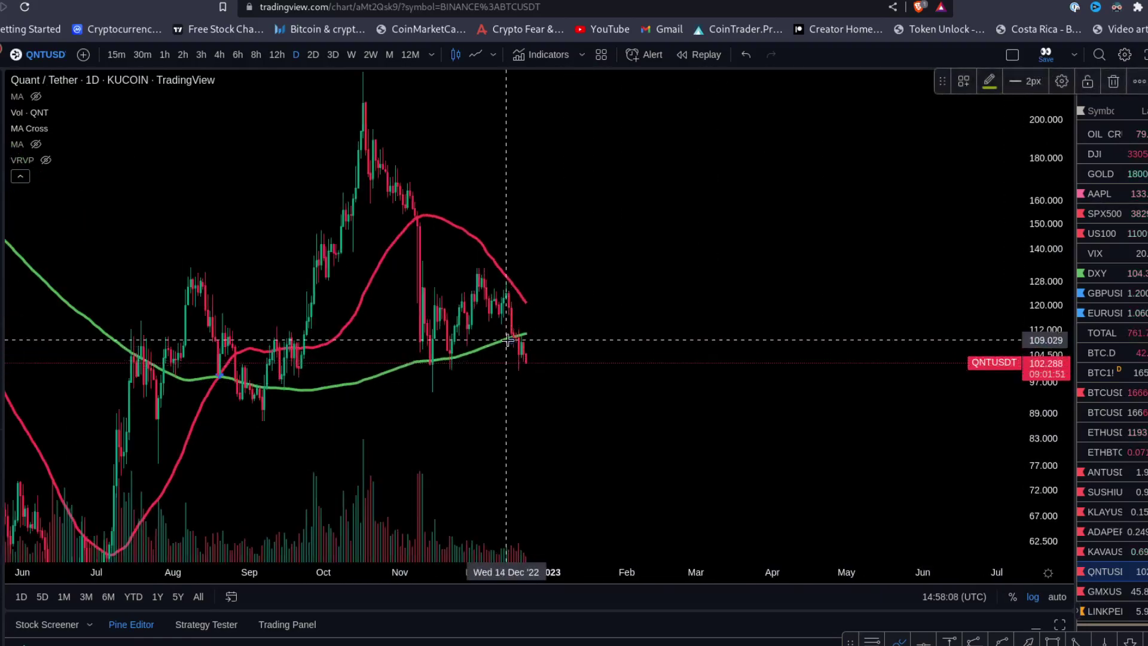
{"action": "left_click", "coordinate": [535, 334]}
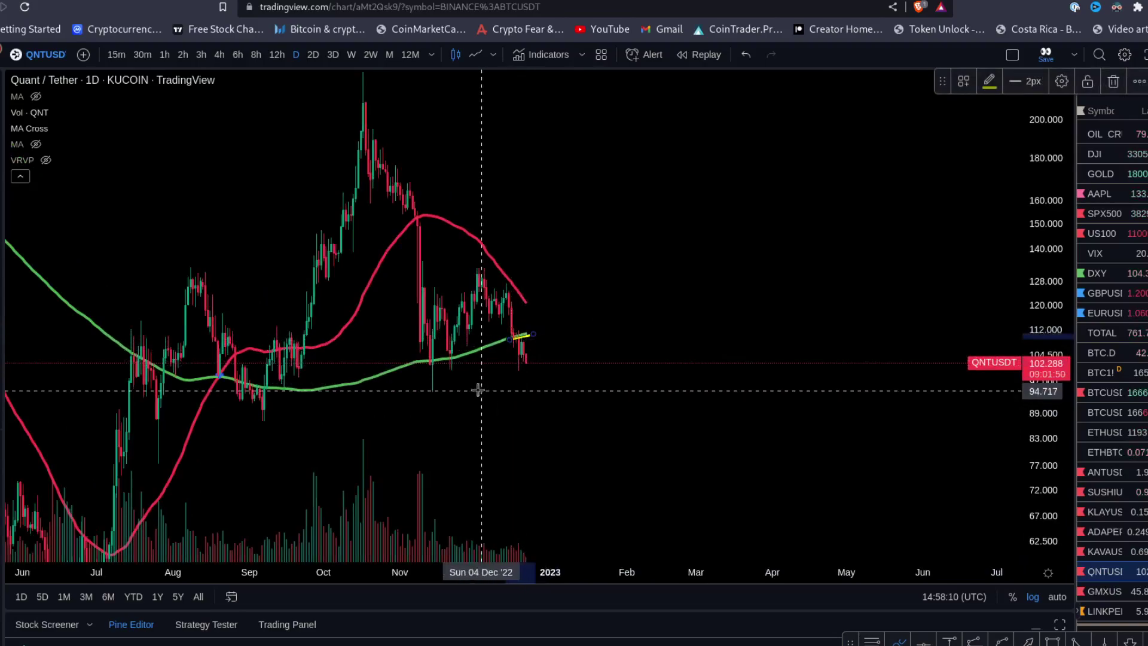
{"action": "left_click", "coordinate": [1114, 81]}
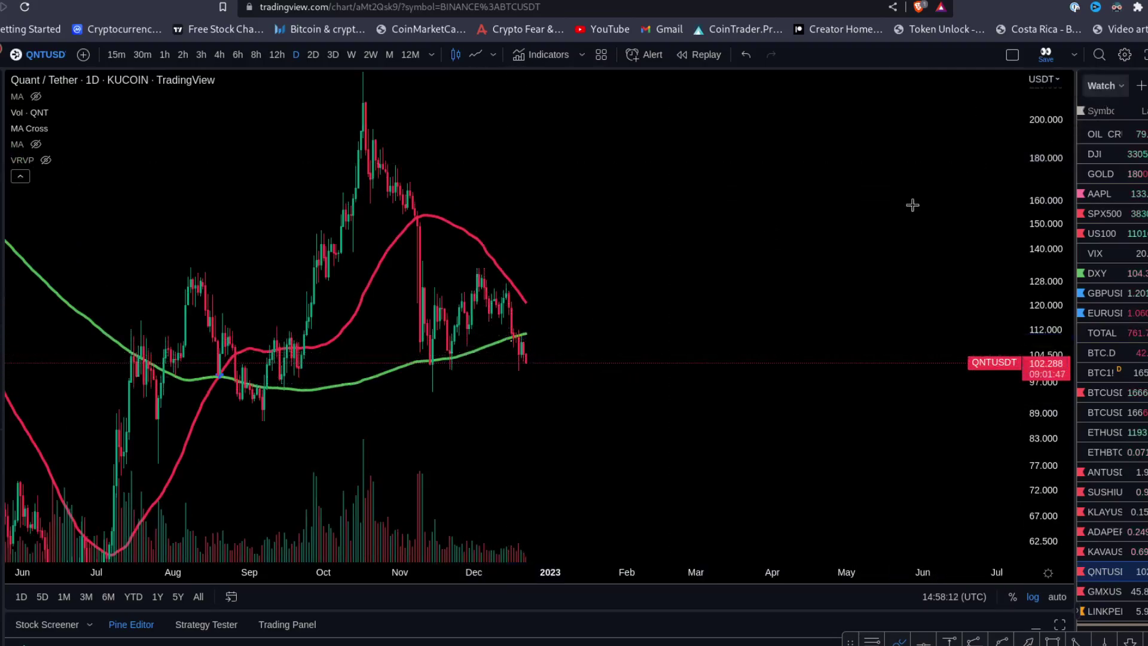
Compress the price scale and pan back to show a wider stretch of history.
{"action": "left_click_drag", "start_coordinate": [1033, 189], "coordinate": [933, 400]}
{"action": "scroll", "coordinate": [716, 407], "scroll_direction": "down", "scroll_amount": 3}
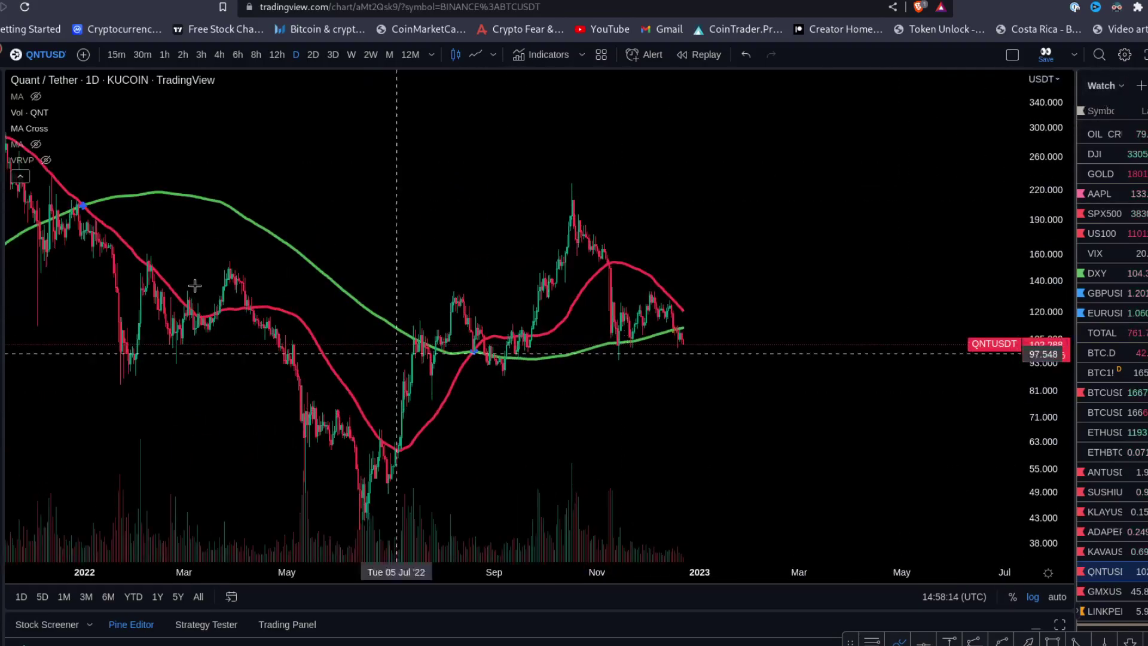
{"action": "left_click_drag", "start_coordinate": [491, 227], "coordinate": [353, 256]}
{"action": "scroll", "coordinate": [359, 257], "scroll_direction": "down", "scroll_amount": 2}
{"action": "left_click_drag", "start_coordinate": [441, 270], "coordinate": [432, 261]}
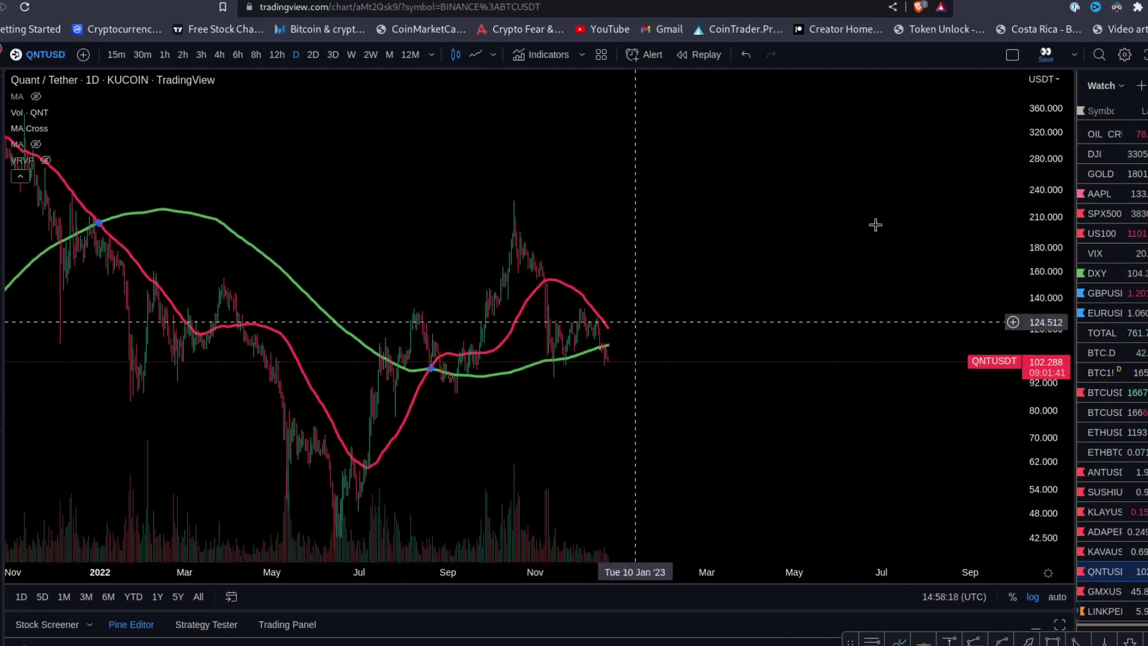
{"action": "left_click_drag", "start_coordinate": [1040, 160], "coordinate": [1040, 200]}
{"action": "left_click_drag", "start_coordinate": [808, 229], "coordinate": [752, 231]}
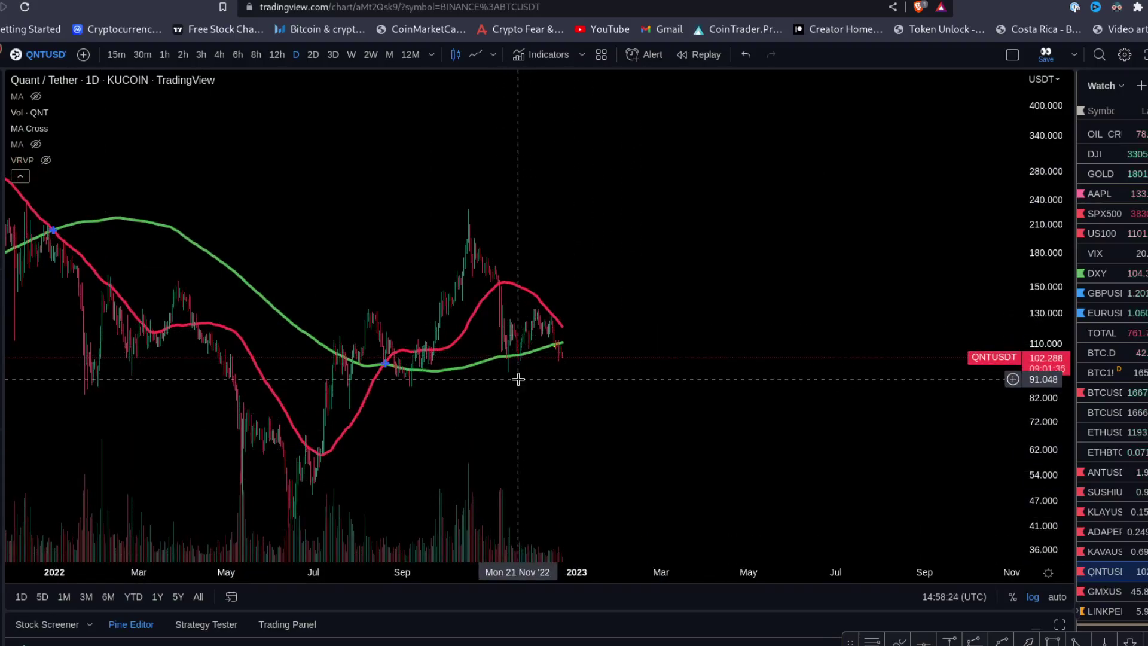
{"action": "scroll", "coordinate": [534, 386], "scroll_direction": "up", "scroll_amount": 1}
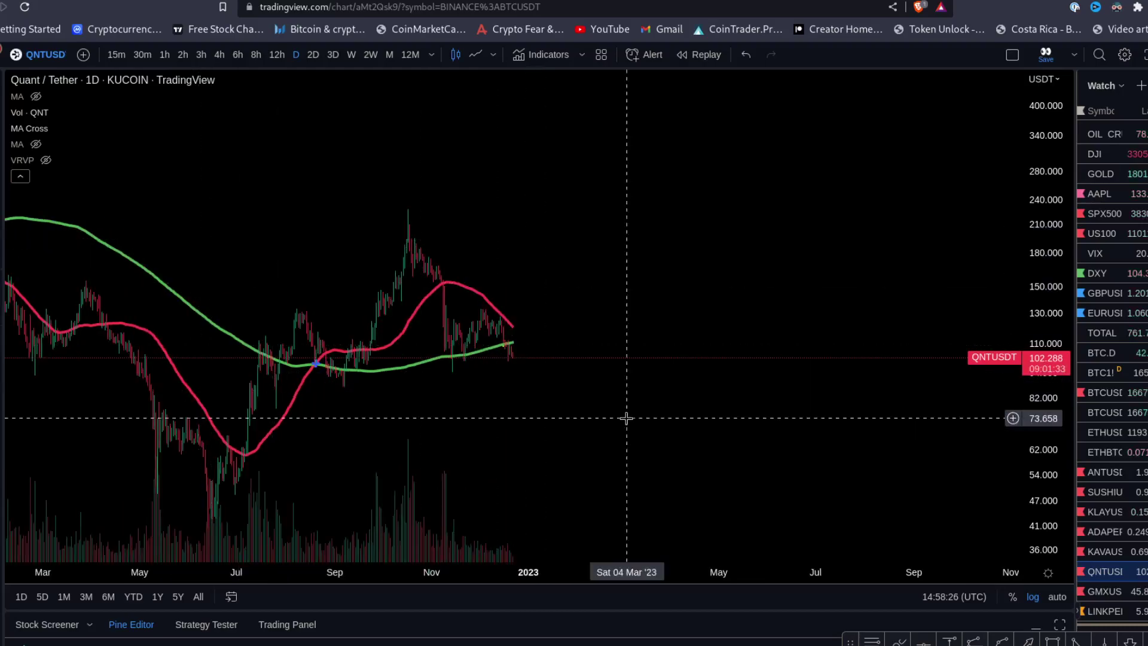
Reframe on the latest December candles and draw a yellow line extending the moving averages.
{"action": "left_click_drag", "start_coordinate": [481, 448], "coordinate": [610, 403]}
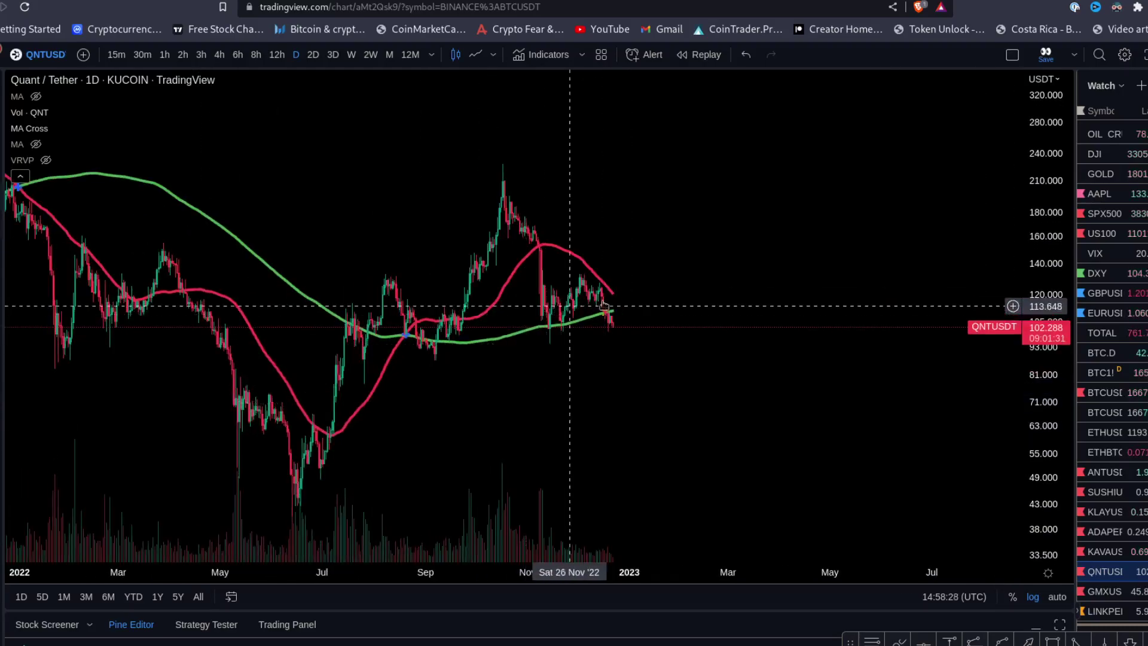
{"action": "left_click_drag", "start_coordinate": [1037, 465], "coordinate": [1037, 412]}
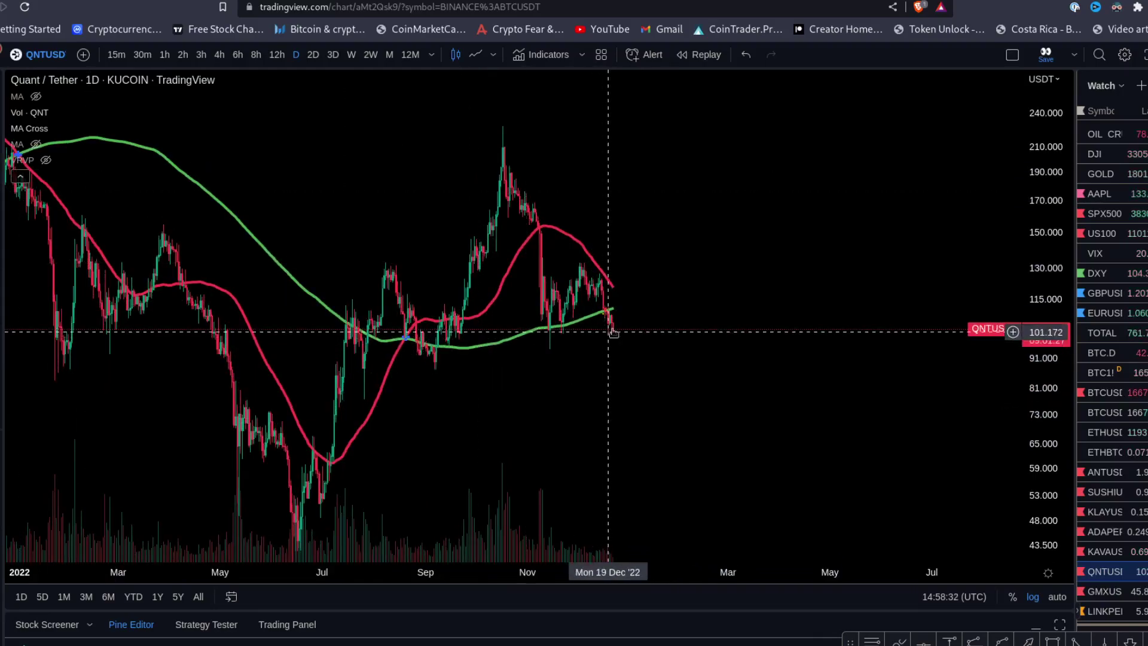
{"action": "scroll", "coordinate": [953, 413], "scroll_direction": "up", "scroll_amount": 1}
{"action": "left_click_drag", "start_coordinate": [985, 376], "coordinate": [968, 347]}
{"action": "scroll", "coordinate": [717, 371], "scroll_direction": "up", "scroll_amount": 3}
{"action": "left_click_drag", "start_coordinate": [359, 362], "coordinate": [497, 352]}
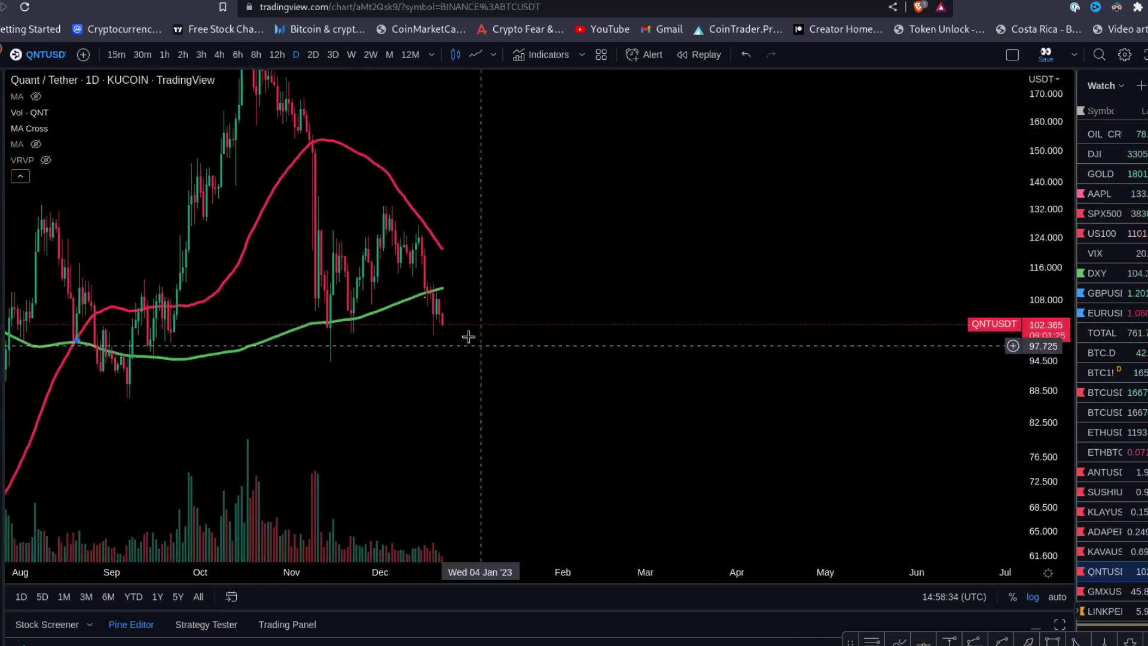
{"action": "scroll", "coordinate": [418, 333], "scroll_direction": "up", "scroll_amount": 2}
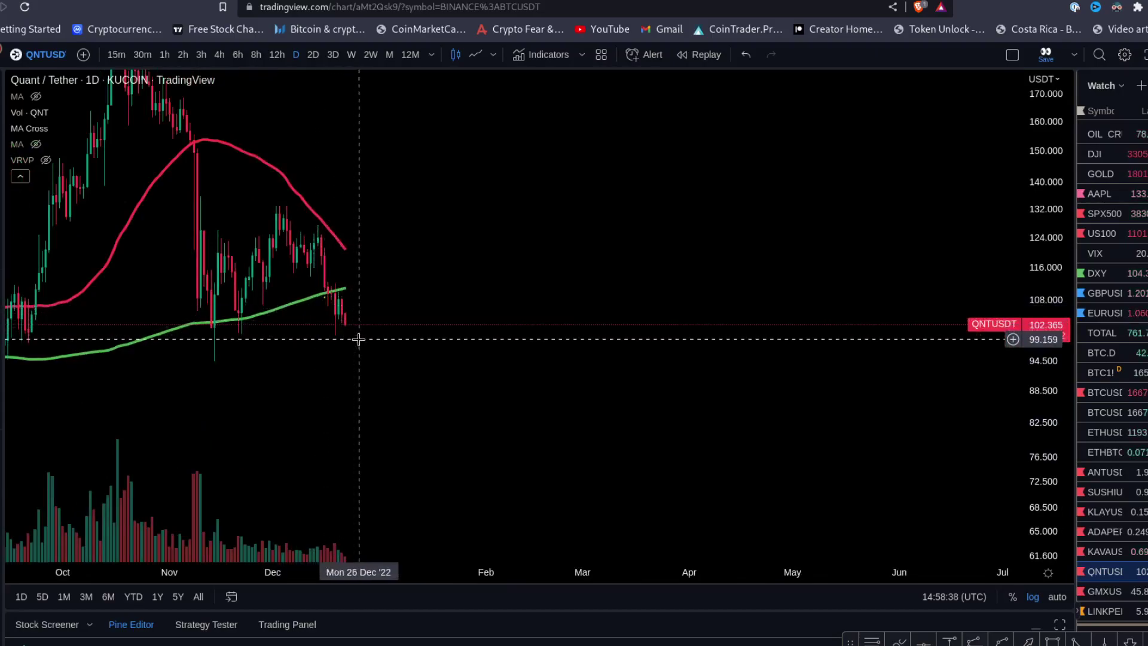
{"action": "scroll", "coordinate": [343, 324], "scroll_direction": "down", "scroll_amount": 2}
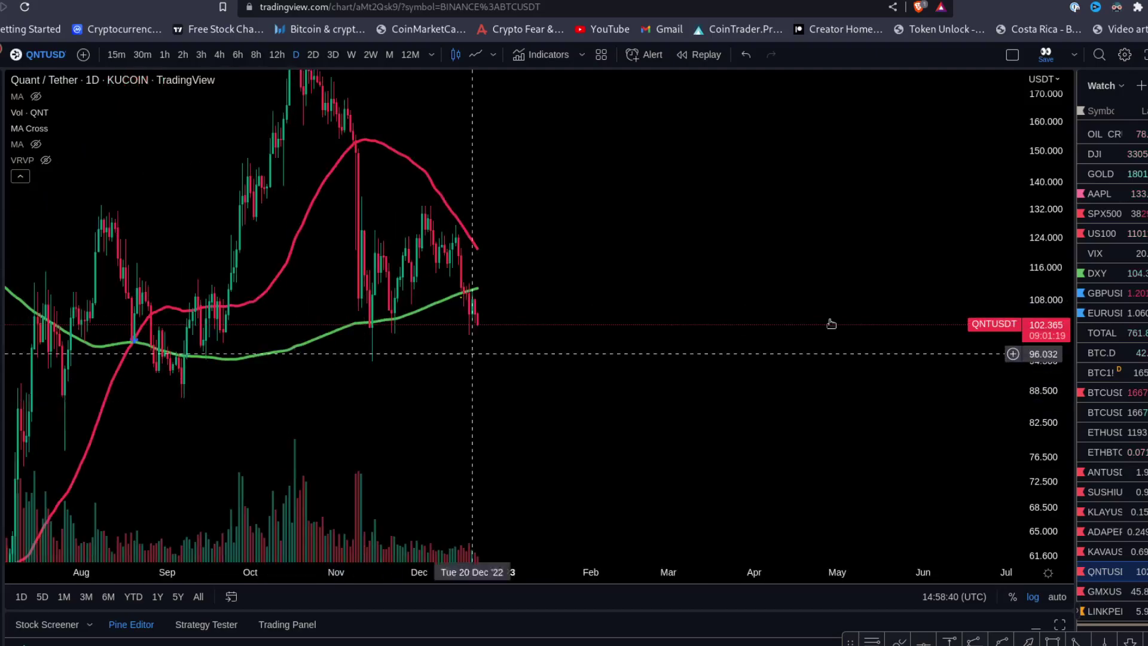
{"action": "scroll", "coordinate": [694, 361], "scroll_direction": "down", "scroll_amount": 2}
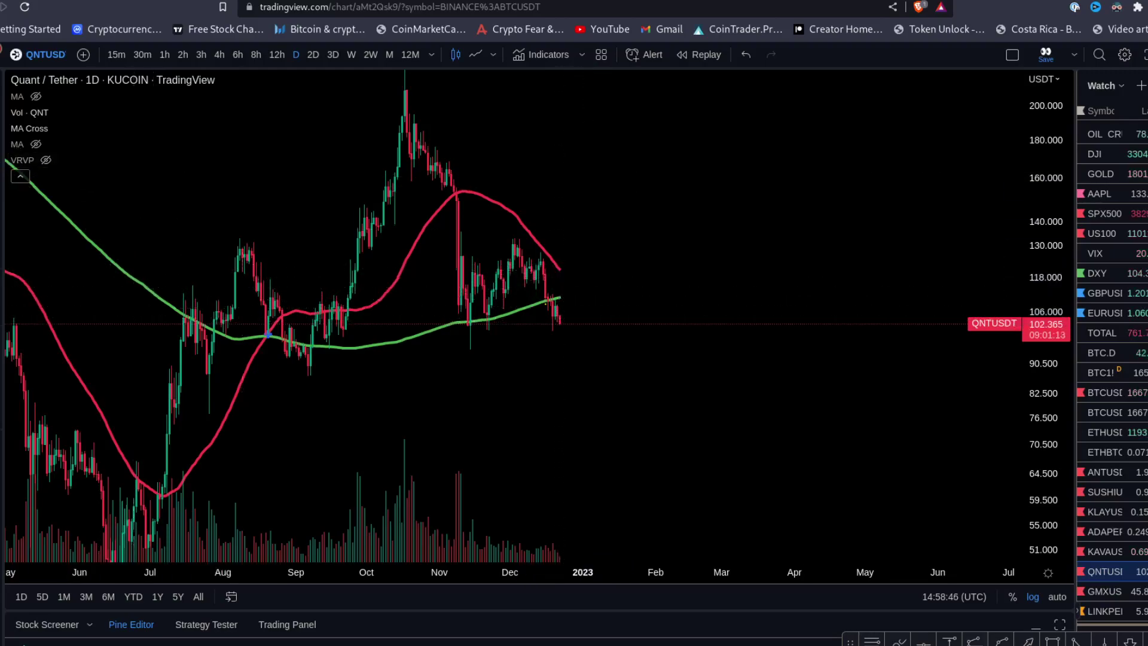
{"action": "mouse_move", "coordinate": [556, 260]}
{"action": "left_mouse_down"}
{"action": "mouse_move", "coordinate": [595, 318]}
{"action": "mouse_move", "coordinate": [597, 289]}
{"action": "left_mouse_up"}
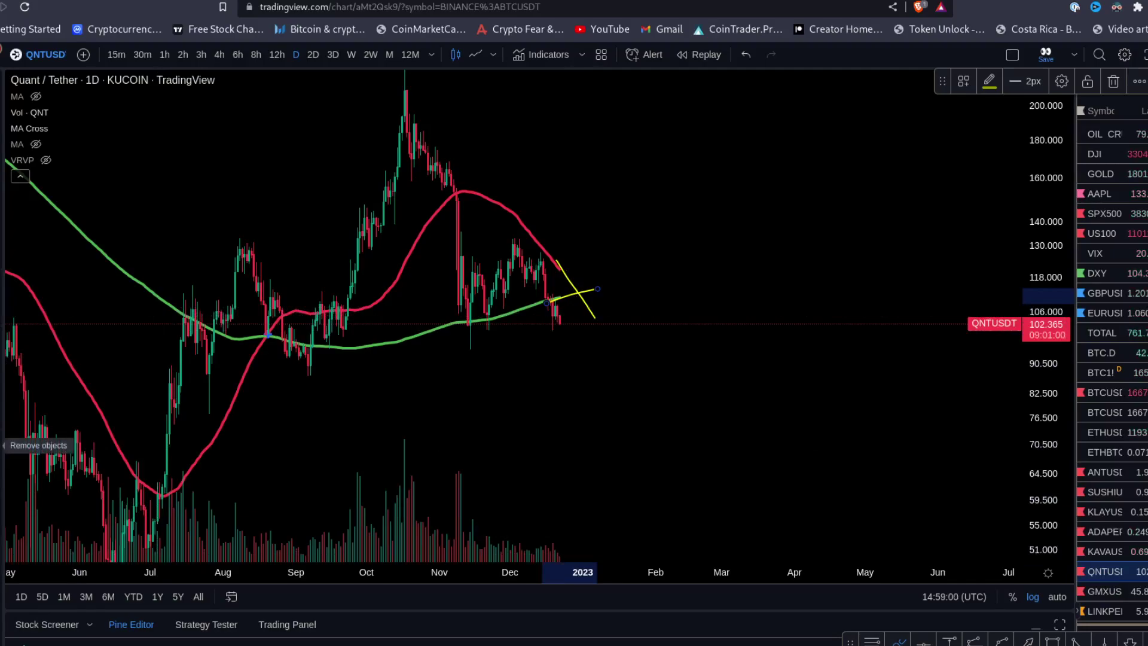
Clear all drawings, hide the MA Cross lines, and zoom out to show April onward.
{"action": "mouse_move", "coordinate": [527, 470]}
{"action": "left_mouse_down"}
{"action": "mouse_move", "coordinate": [518, 451]}
{"action": "mouse_move", "coordinate": [545, 461]}
{"action": "left_mouse_up"}
{"action": "left_click", "coordinate": [1, 446]}
{"action": "left_click", "coordinate": [49, 446]}
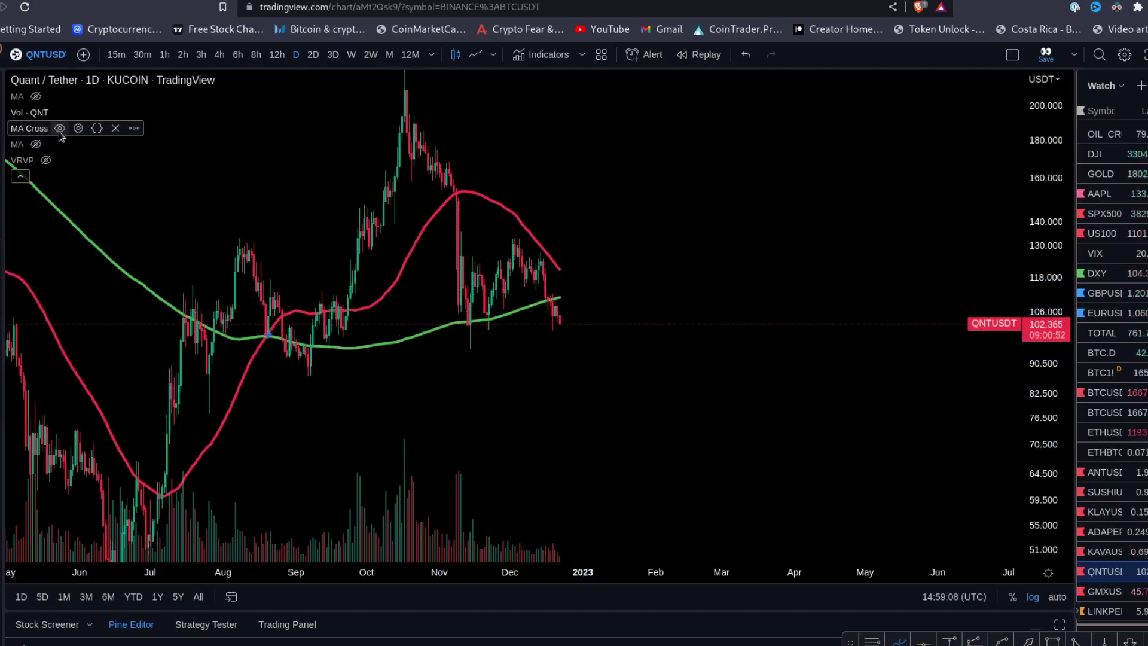
{"action": "left_click", "coordinate": [59, 128]}
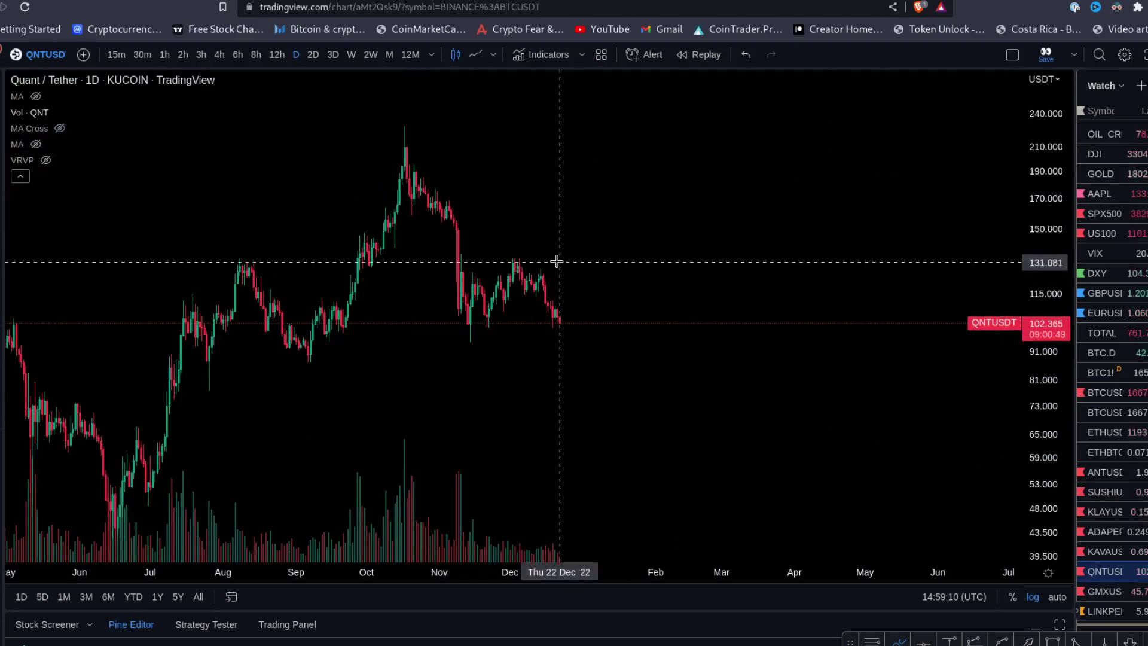
{"action": "scroll", "coordinate": [557, 262], "scroll_direction": "down", "scroll_amount": 1}
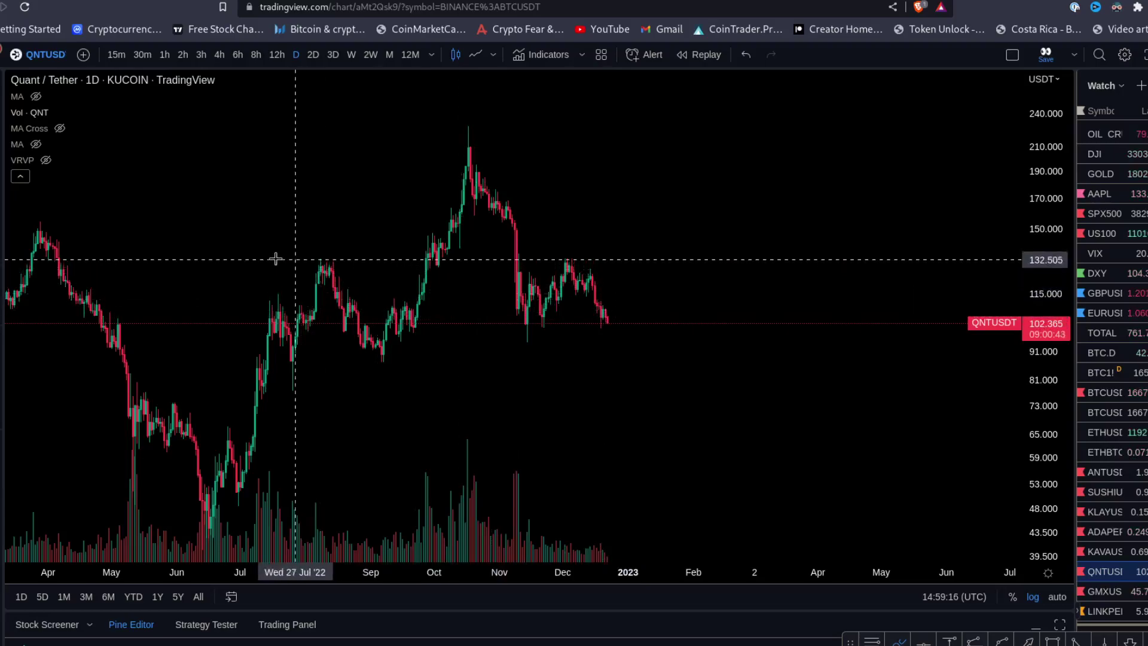
Draw yellow lines over the August and October peaks and trace the swings between them.
{"action": "left_click_drag", "start_coordinate": [276, 258], "coordinate": [357, 253]}
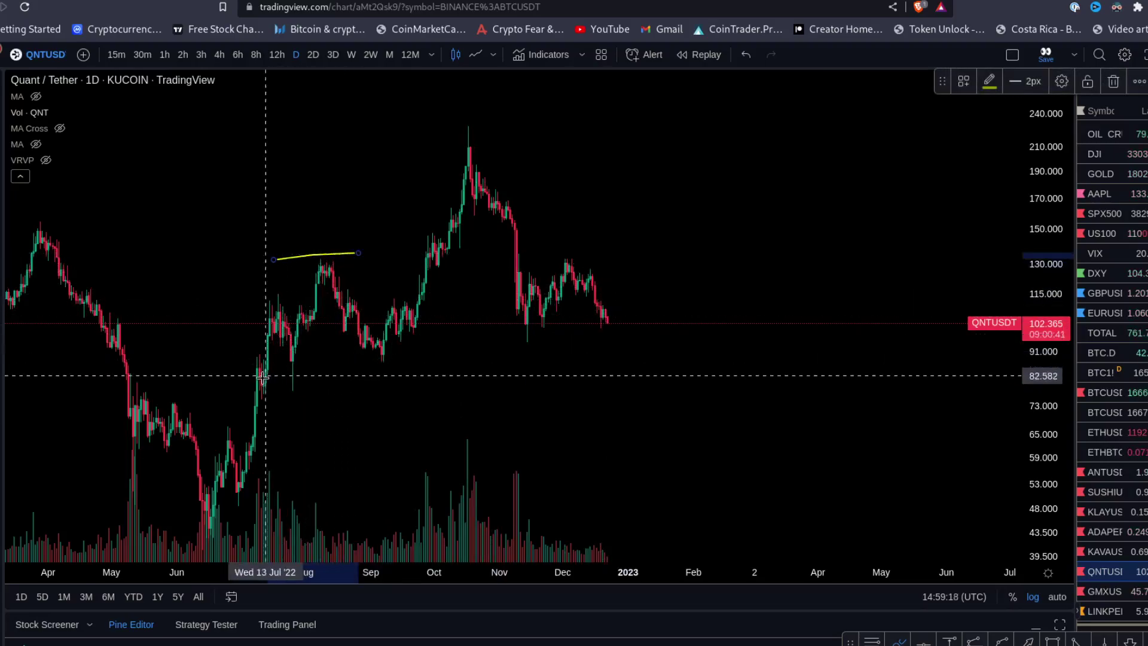
{"action": "mouse_move", "coordinate": [263, 376]}
{"action": "left_mouse_down"}
{"action": "mouse_move", "coordinate": [314, 266]}
{"action": "mouse_move", "coordinate": [383, 354]}
{"action": "left_mouse_up"}
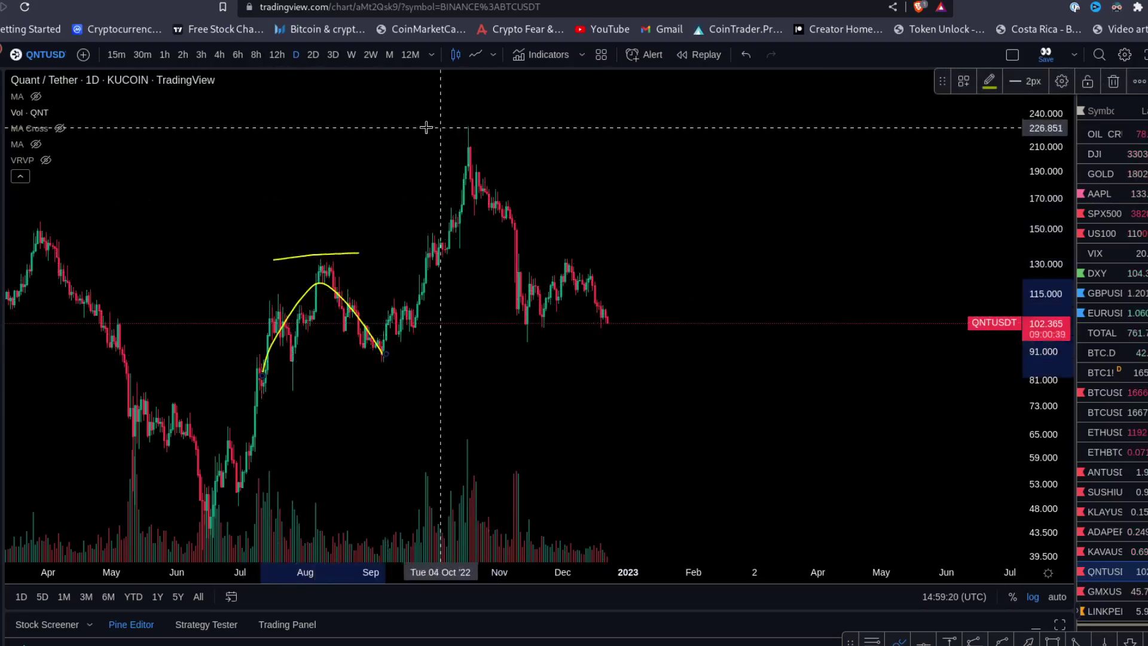
{"action": "left_click_drag", "start_coordinate": [427, 127], "coordinate": [508, 125]}
{"action": "mouse_move", "coordinate": [384, 354]}
{"action": "left_mouse_down"}
{"action": "mouse_move", "coordinate": [469, 165]}
{"action": "mouse_move", "coordinate": [516, 267]}
{"action": "mouse_move", "coordinate": [525, 330]}
{"action": "mouse_move", "coordinate": [579, 268]}
{"action": "mouse_move", "coordinate": [612, 332]}
{"action": "left_mouse_up"}
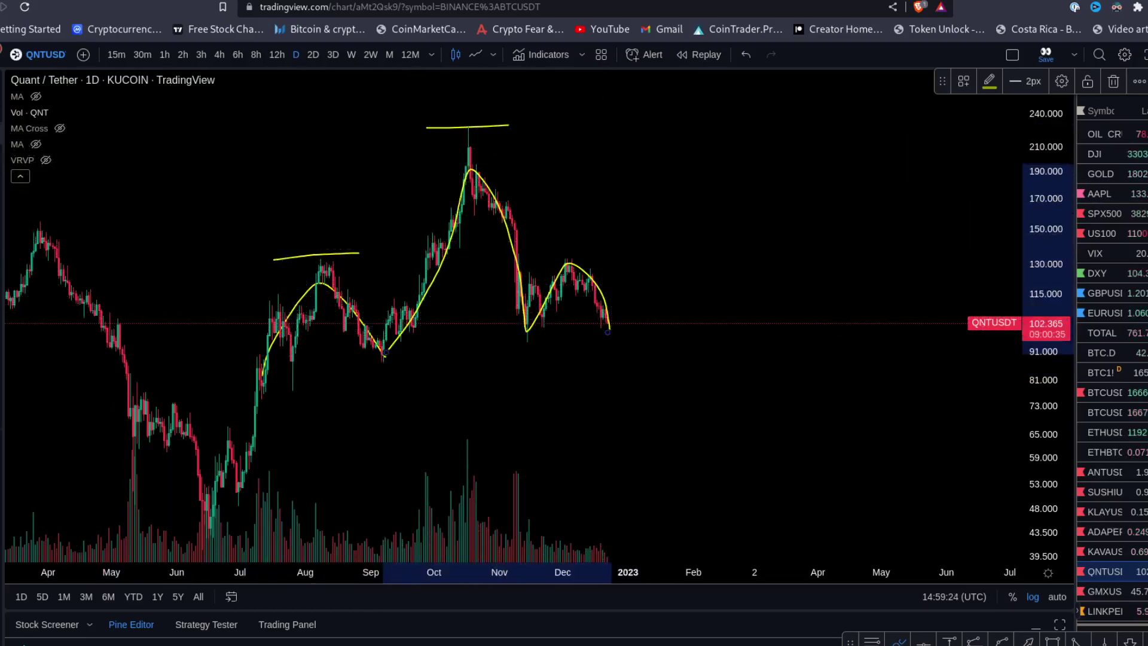
Draw a grey rising support trend line from the July low past the latest candle.
{"action": "key", "text": "alt+t"}
{"action": "left_click", "coordinate": [257, 378]}
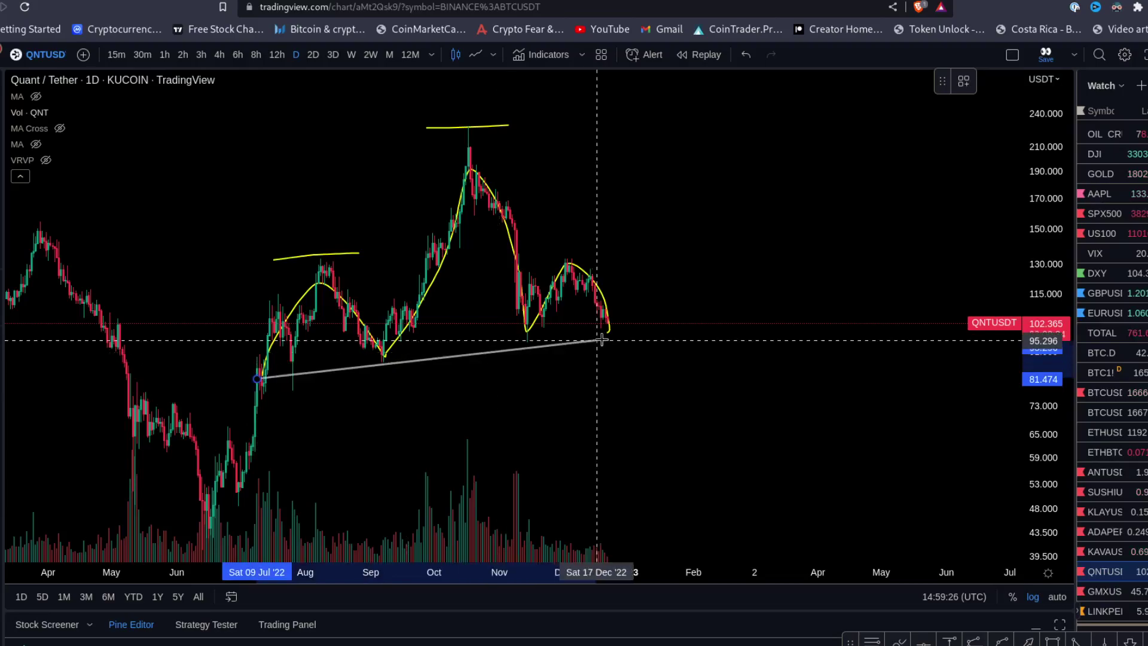
{"action": "left_click", "coordinate": [669, 326]}
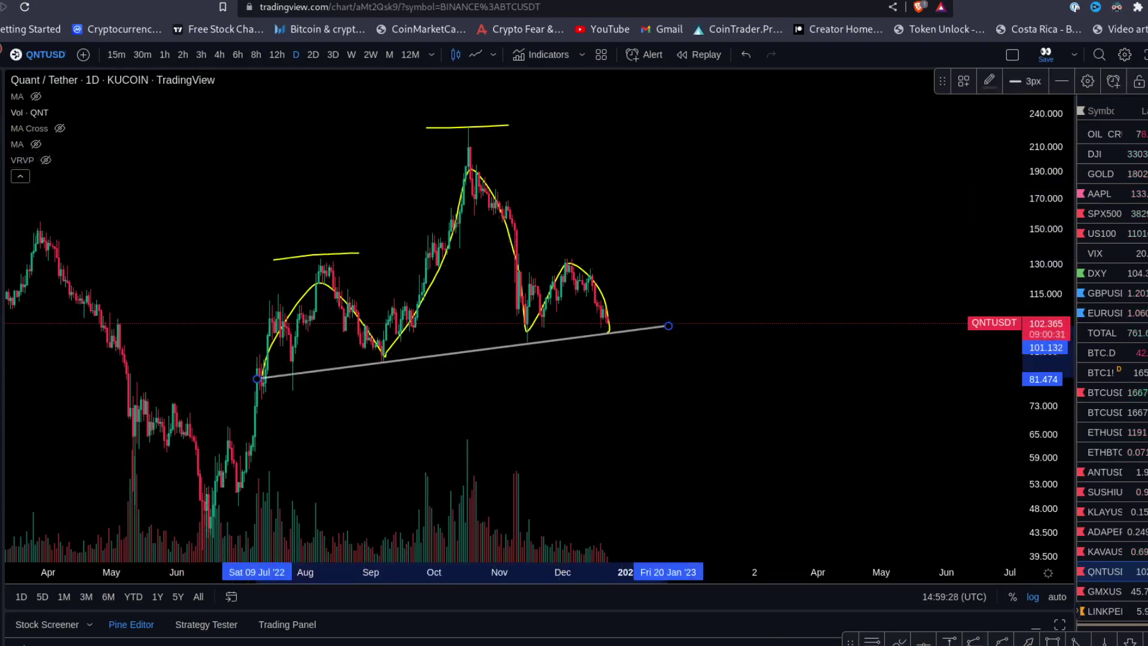
{"action": "key", "text": "Escape"}
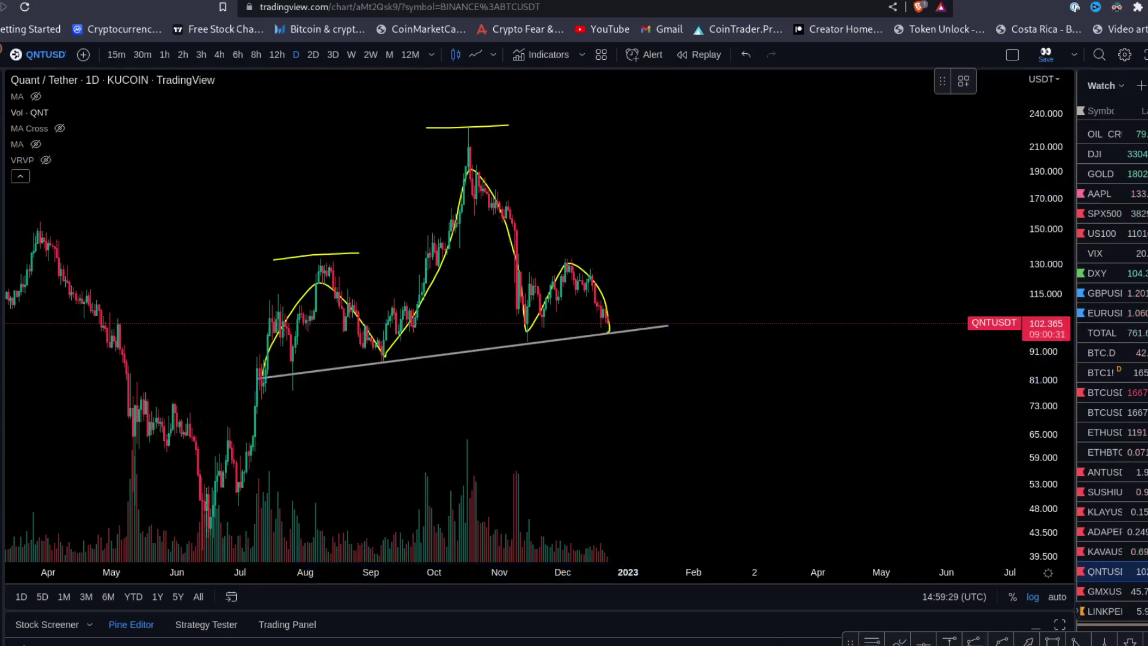
{"action": "left_click", "coordinate": [400, 126]}
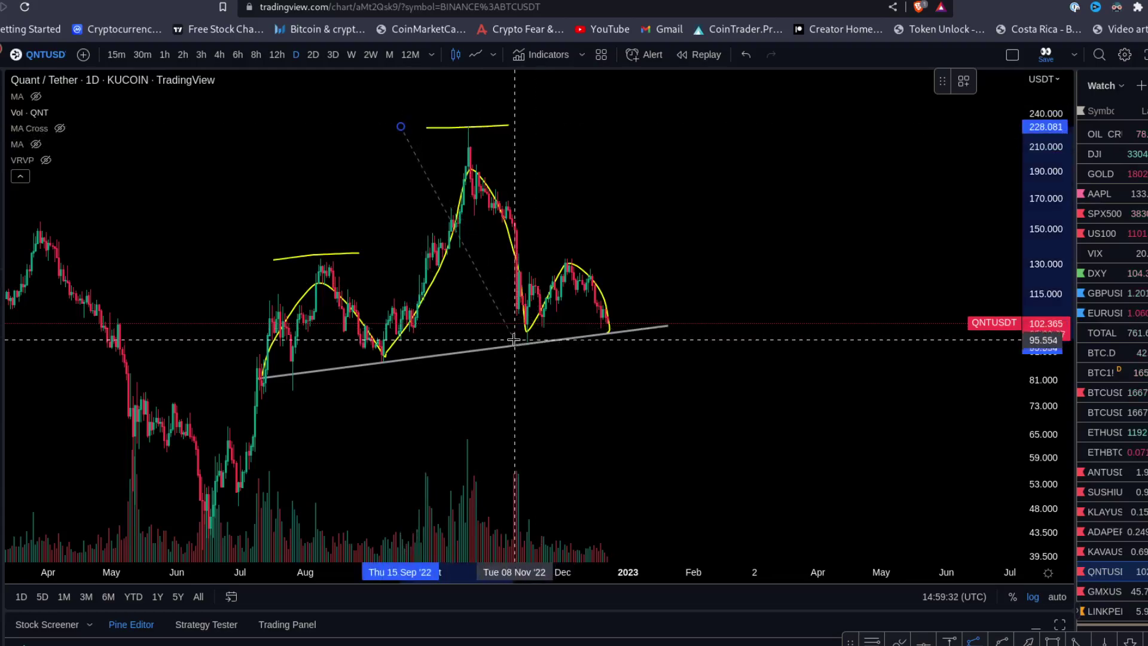
Place a Fib extension from the October high to November low to December high.
{"action": "left_click", "coordinate": [514, 339]}
{"action": "left_click", "coordinate": [641, 258]}
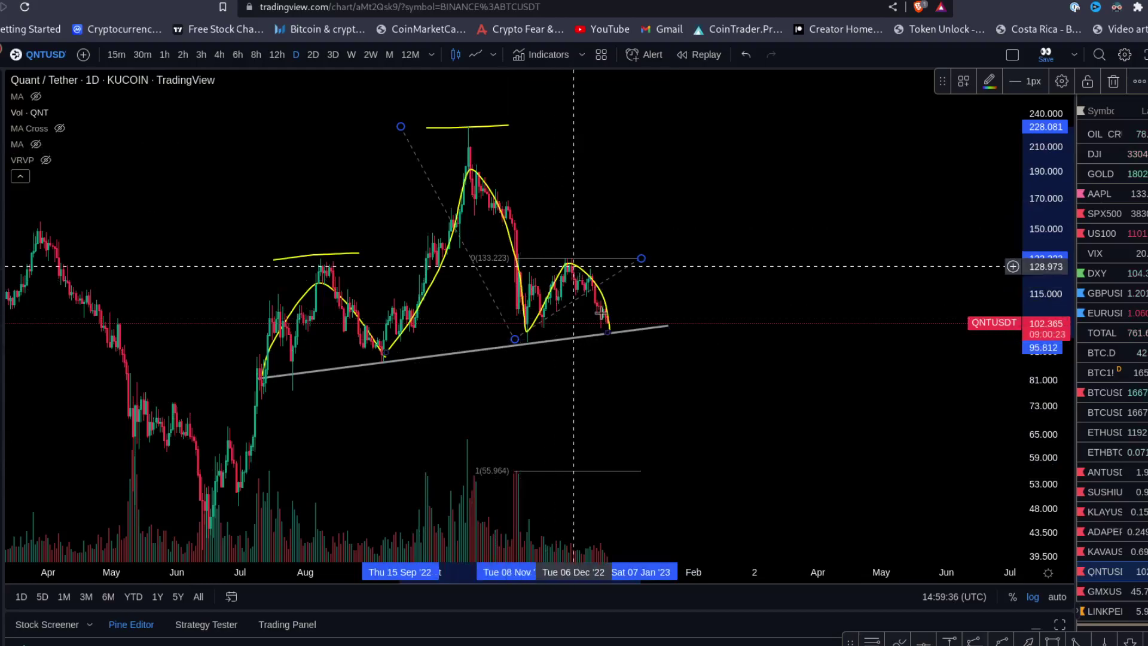
{"action": "left_click_drag", "start_coordinate": [730, 428], "coordinate": [739, 379]}
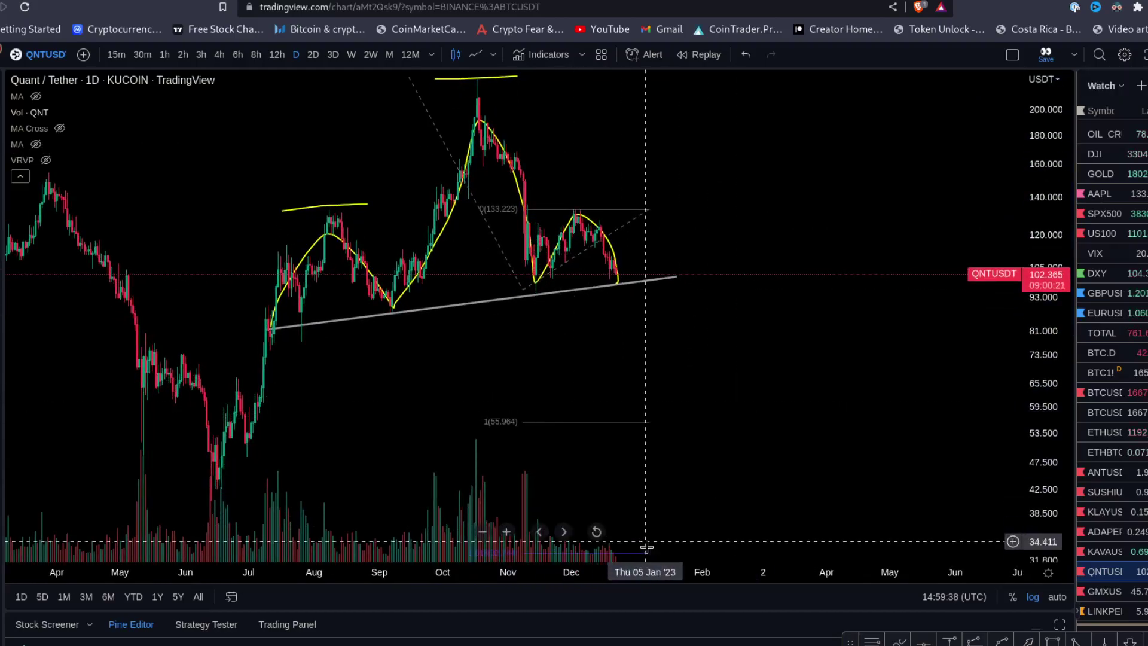
{"action": "left_click_drag", "start_coordinate": [1044, 312], "coordinate": [1043, 341]}
{"action": "left_click_drag", "start_coordinate": [713, 393], "coordinate": [636, 380]}
{"action": "scroll", "coordinate": [628, 383], "scroll_direction": "down", "scroll_amount": 1}
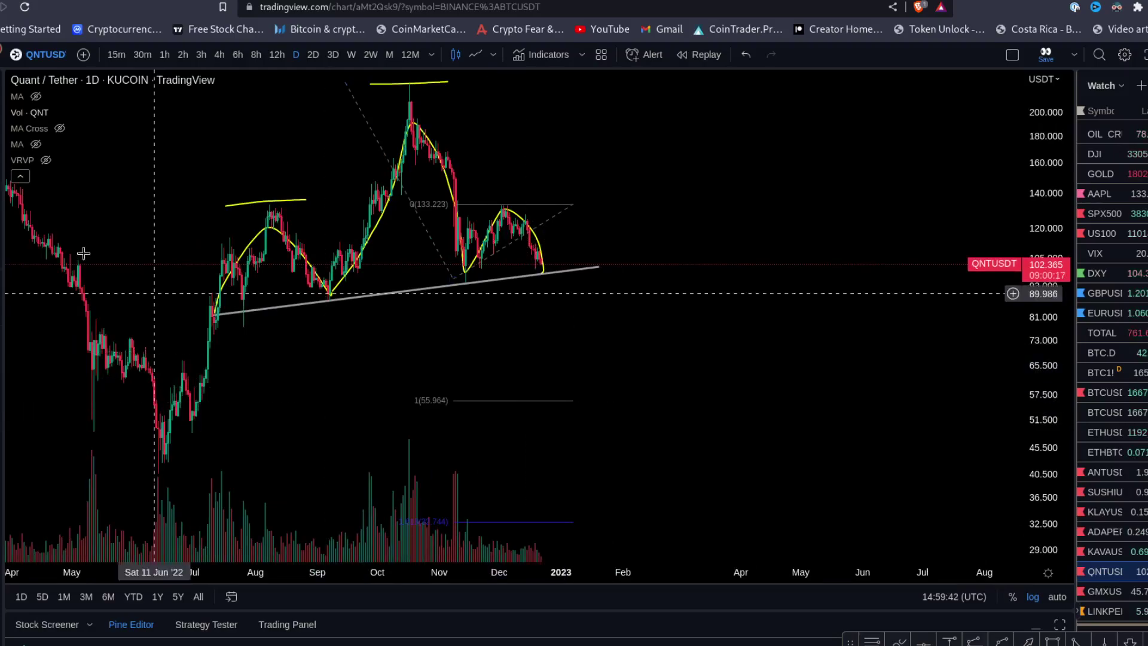
Circle the 55.964 and 32.744 extension levels in yellow.
{"action": "mouse_move", "coordinate": [390, 380]}
{"action": "left_mouse_down"}
{"action": "mouse_move", "coordinate": [631, 400]}
{"action": "mouse_move", "coordinate": [403, 389]}
{"action": "mouse_move", "coordinate": [434, 382]}
{"action": "left_mouse_up"}
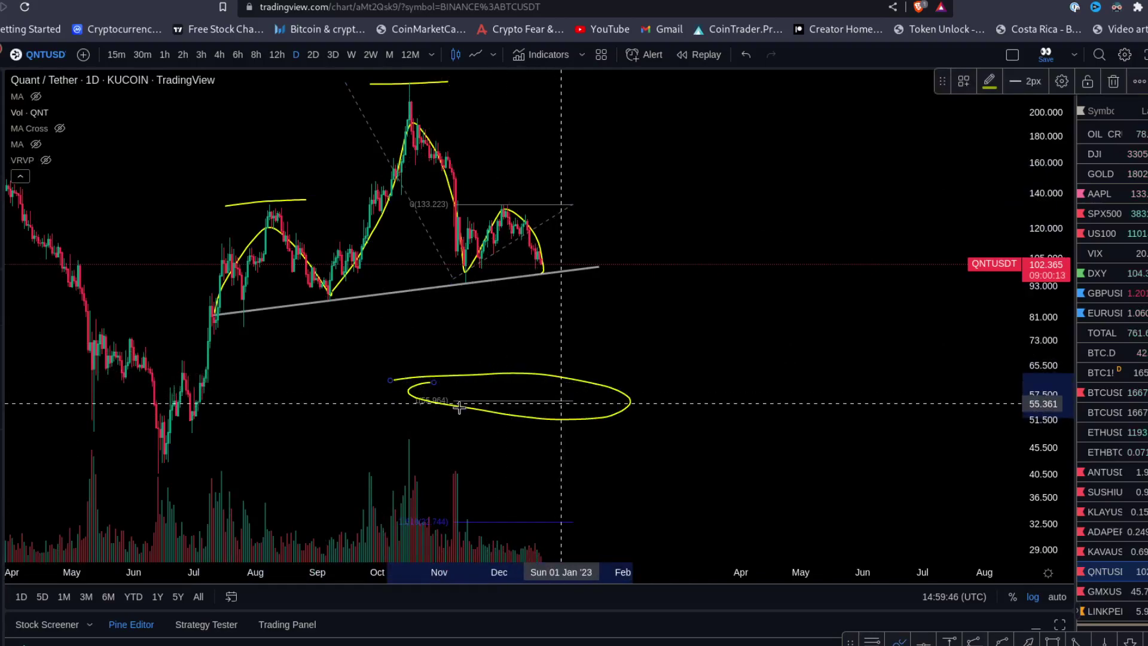
{"action": "left_click_drag", "start_coordinate": [1038, 342], "coordinate": [1038, 353]}
{"action": "scroll", "coordinate": [1037, 353], "scroll_direction": "down", "scroll_amount": 1}
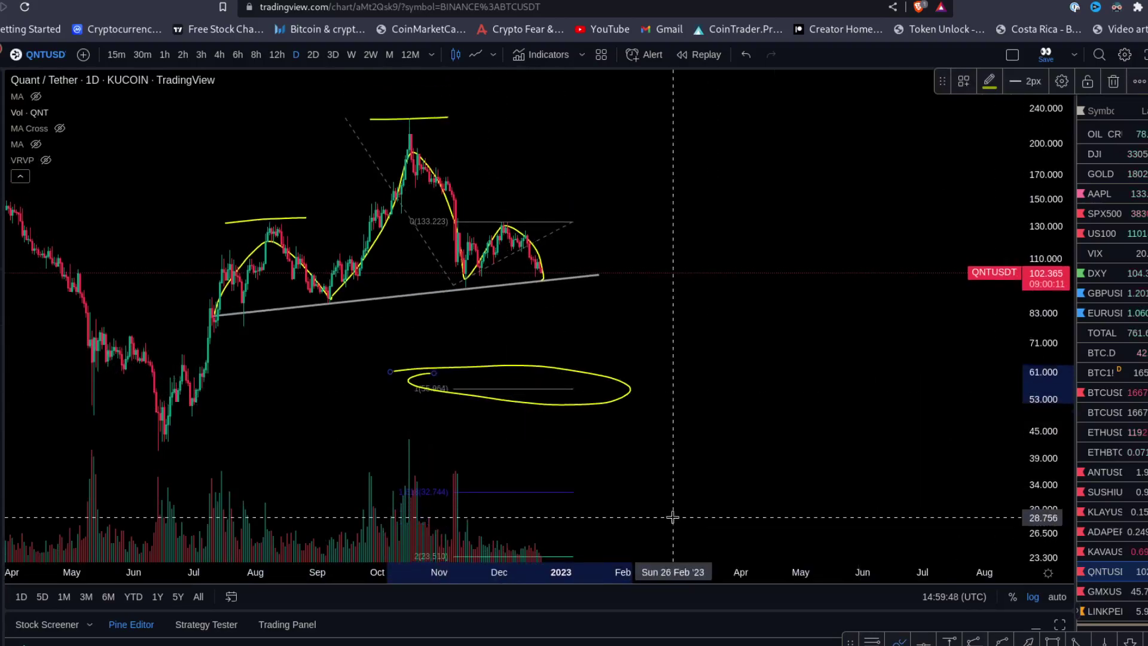
{"action": "mouse_move", "coordinate": [423, 482]}
{"action": "left_mouse_down"}
{"action": "mouse_move", "coordinate": [569, 466]}
{"action": "mouse_move", "coordinate": [474, 507]}
{"action": "mouse_move", "coordinate": [410, 482]}
{"action": "left_mouse_up"}
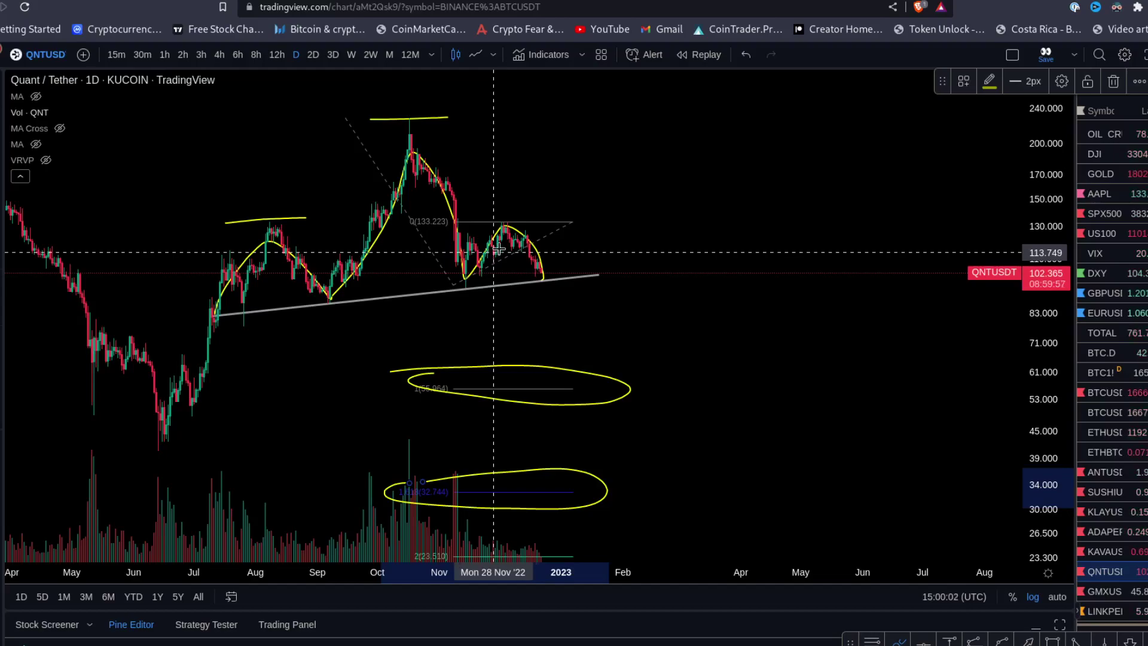
{"action": "left_click", "coordinate": [2, 429]}
Remove all drawings and measure the 17.13% move from mid-July to late December.
{"action": "left_click", "coordinate": [46, 443]}
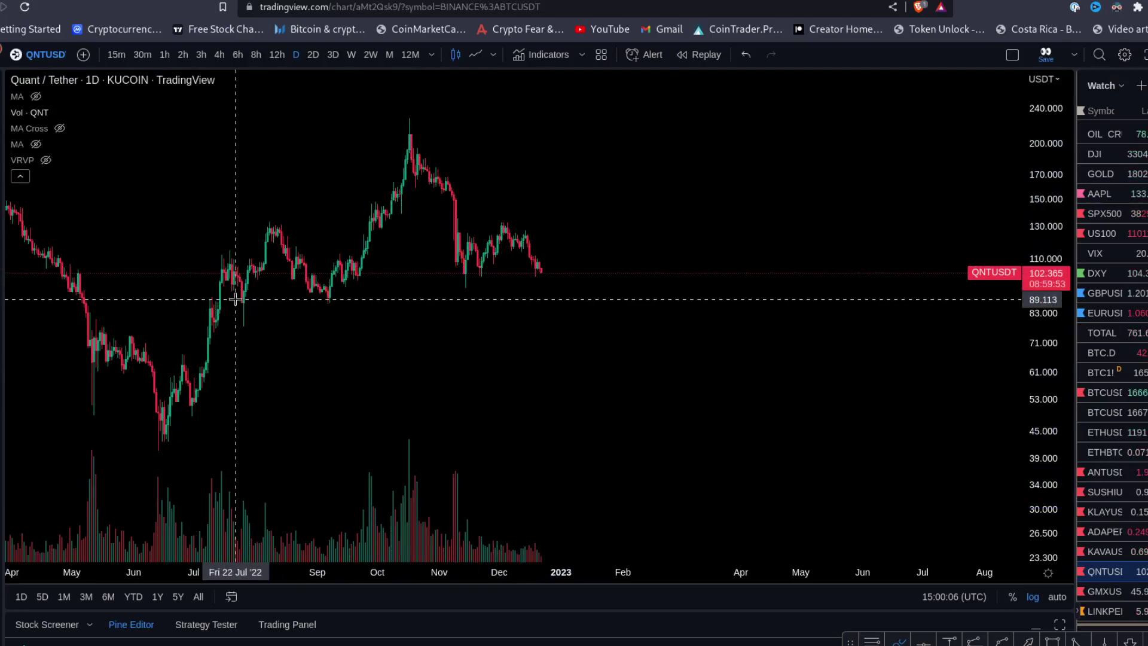
{"action": "left_click", "coordinate": [2, 248]}
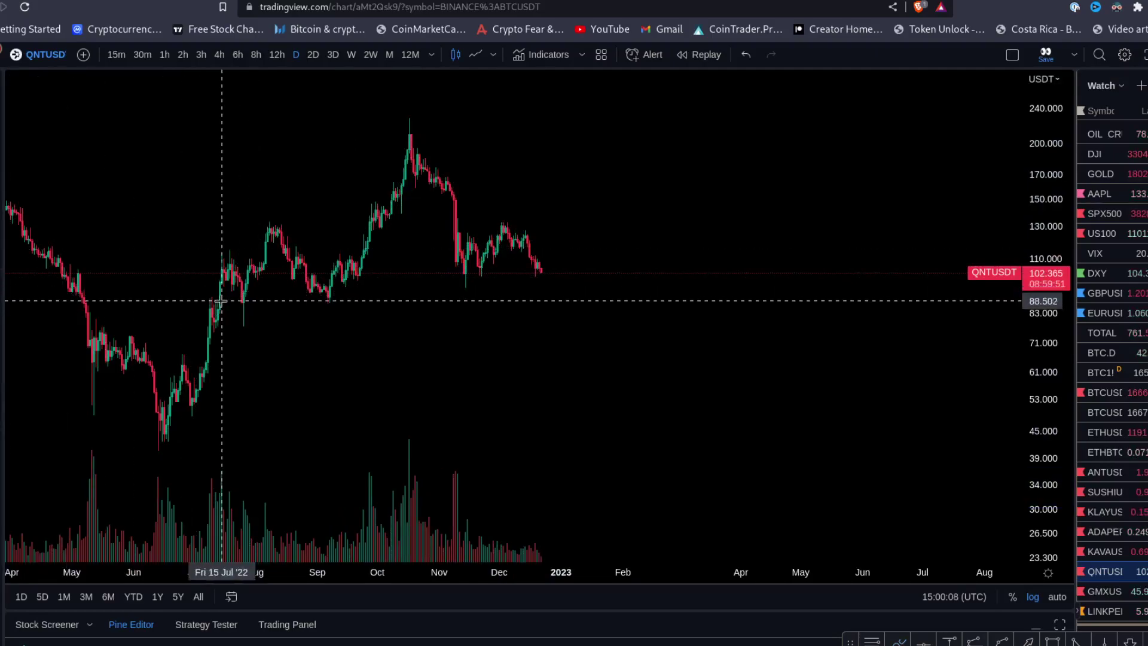
{"action": "left_click", "coordinate": [220, 301], "text": "shift"}
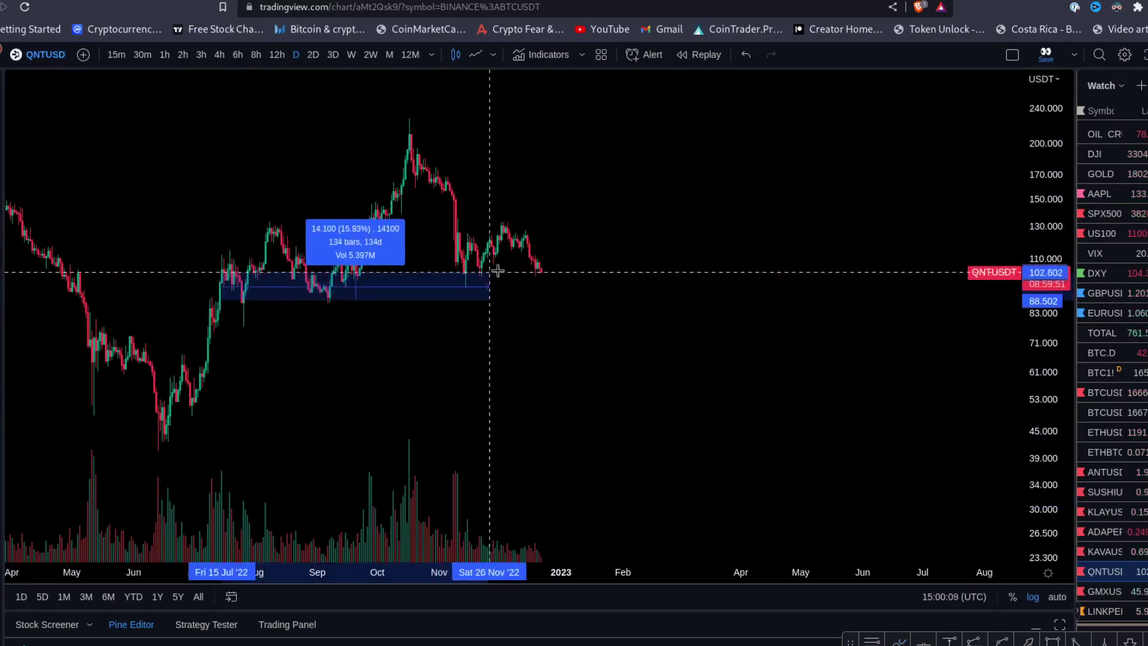
{"action": "left_click", "coordinate": [540, 270]}
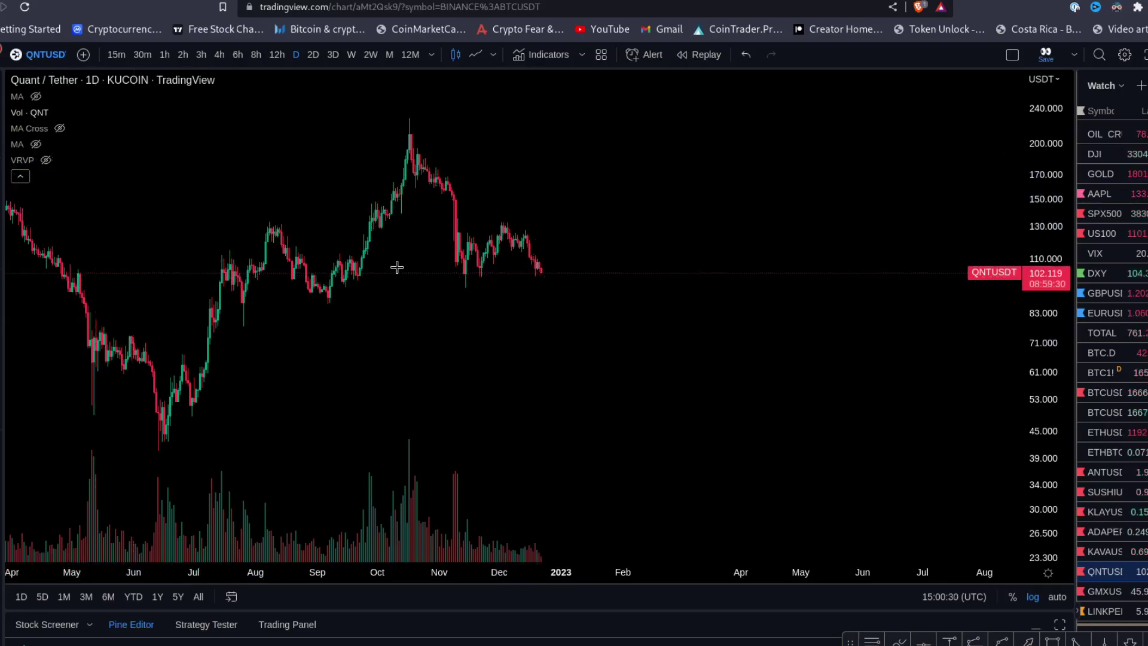
{"action": "left_click_drag", "start_coordinate": [536, 258], "coordinate": [555, 304]}
{"action": "left_click_drag", "start_coordinate": [572, 353], "coordinate": [590, 420]}
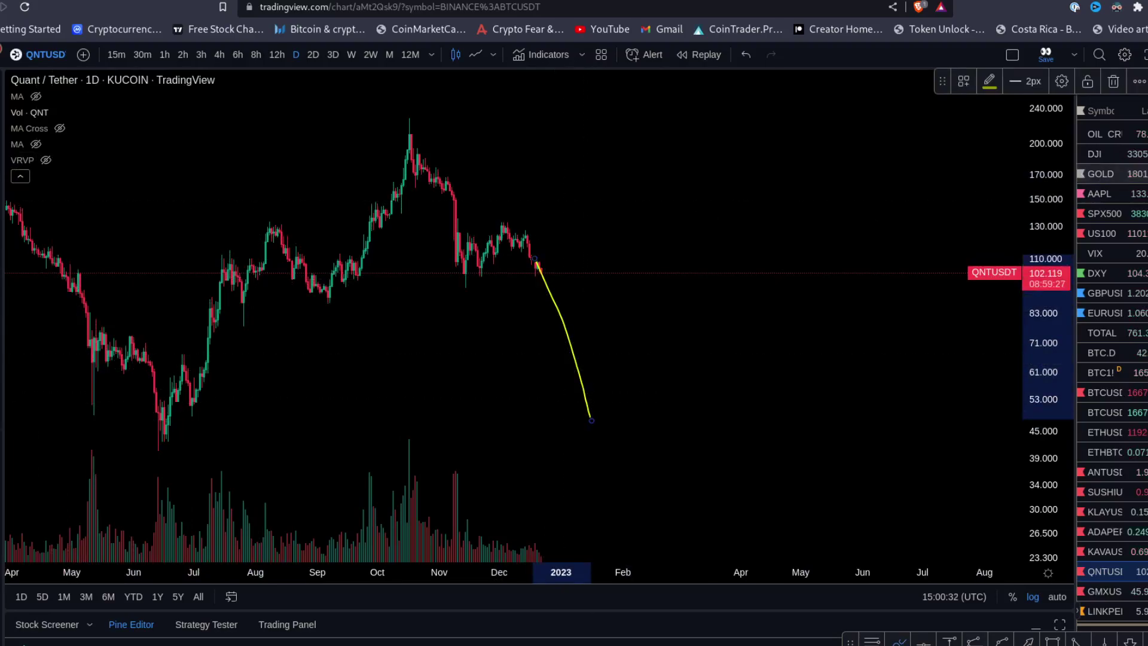
{"action": "left_click", "coordinate": [1114, 82]}
{"action": "left_click_drag", "start_coordinate": [518, 277], "coordinate": [567, 272]}
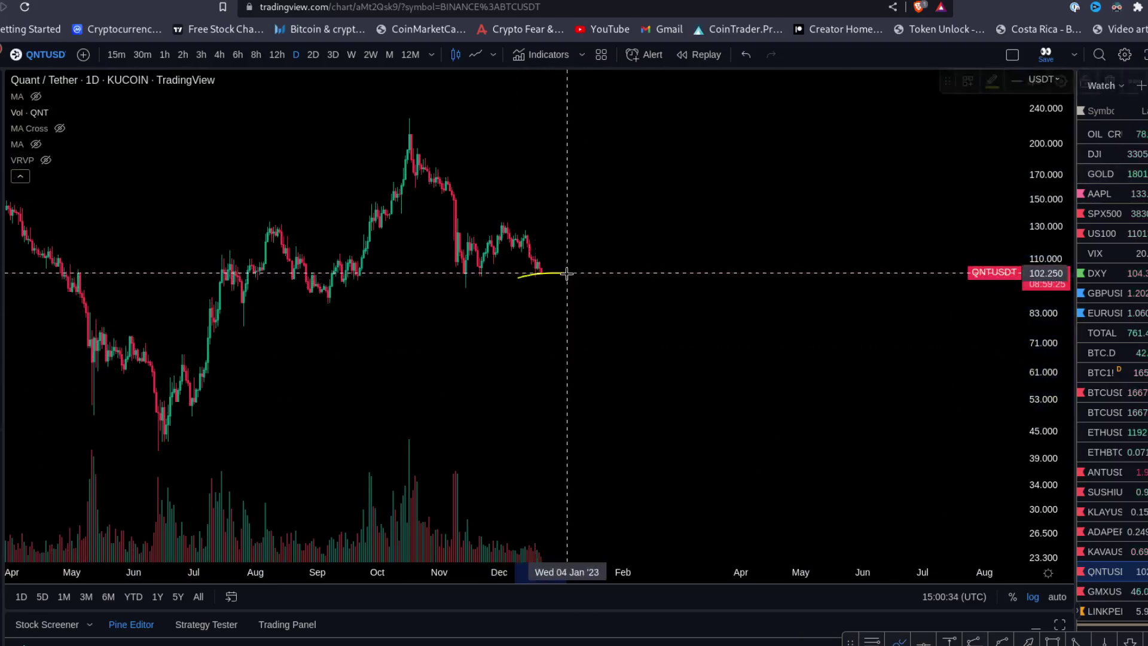
{"action": "left_click", "coordinate": [2, 115]}
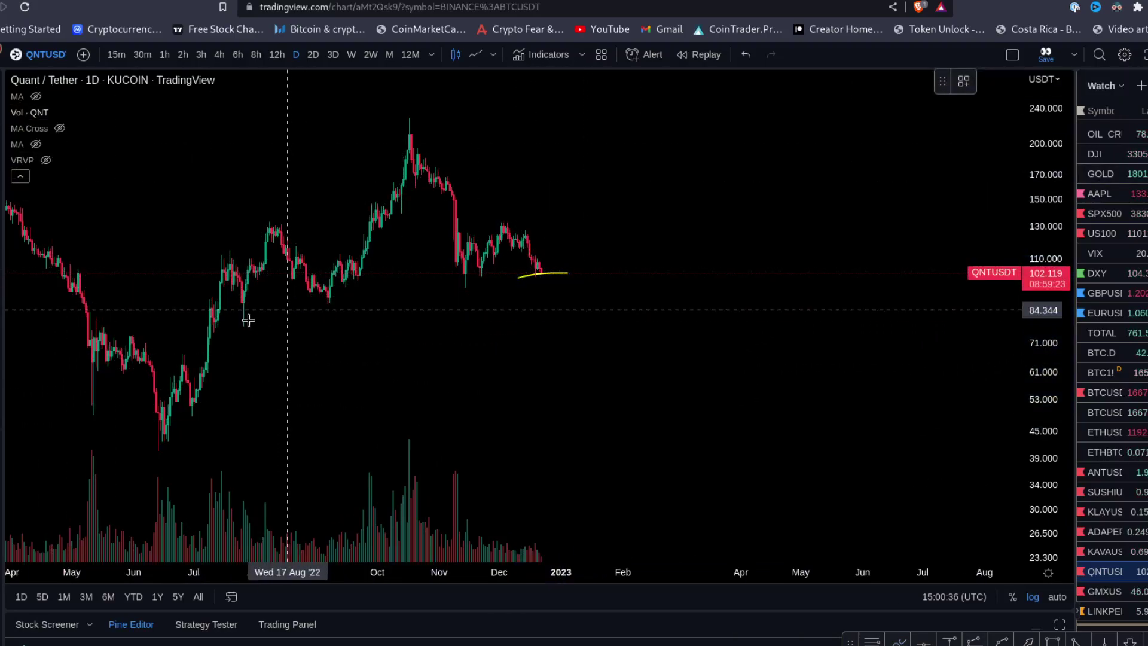
{"action": "left_click", "coordinate": [212, 319]}
{"action": "left_click", "coordinate": [629, 270]}
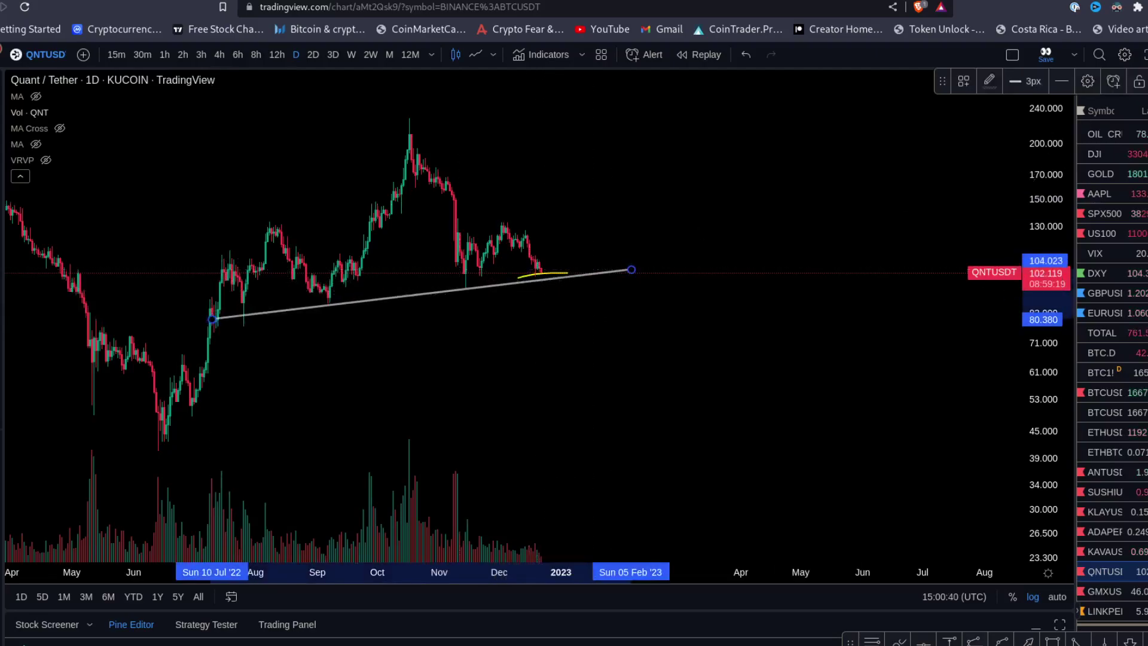
{"action": "key", "text": "Delete"}
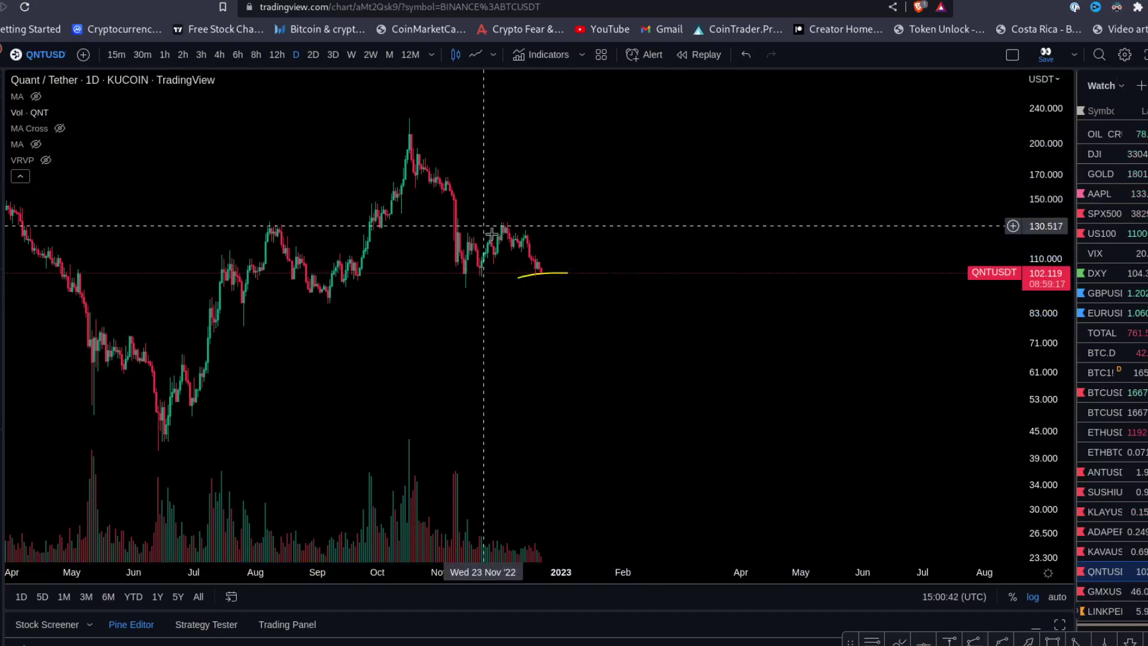
{"action": "left_click", "coordinate": [526, 277]}
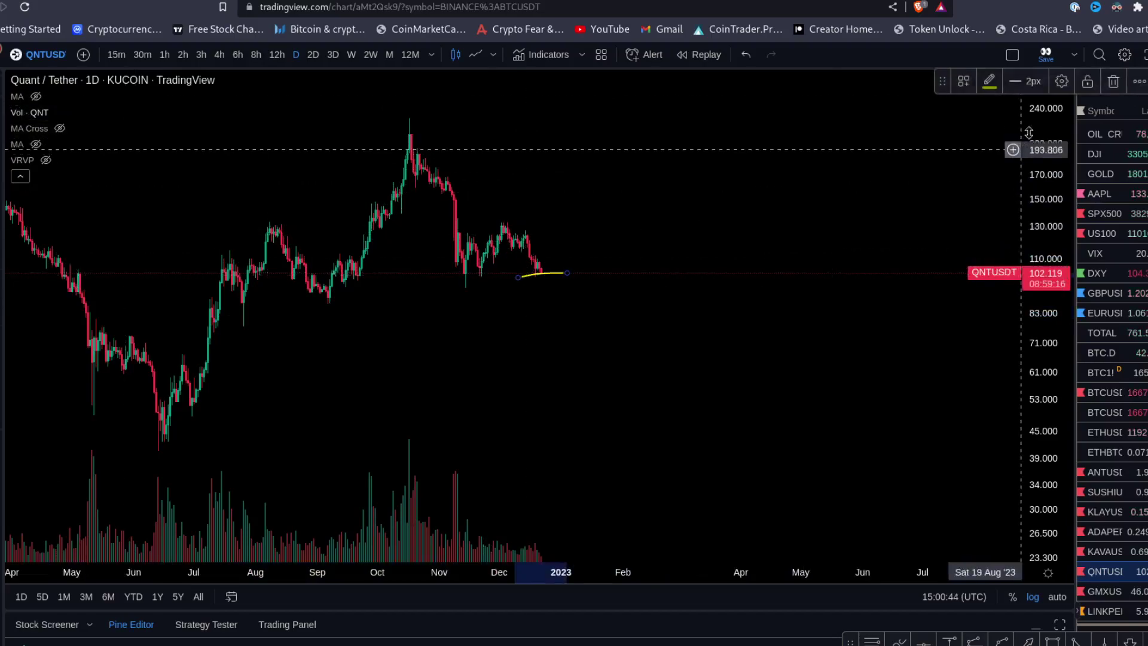
{"action": "left_click", "coordinate": [1113, 82]}
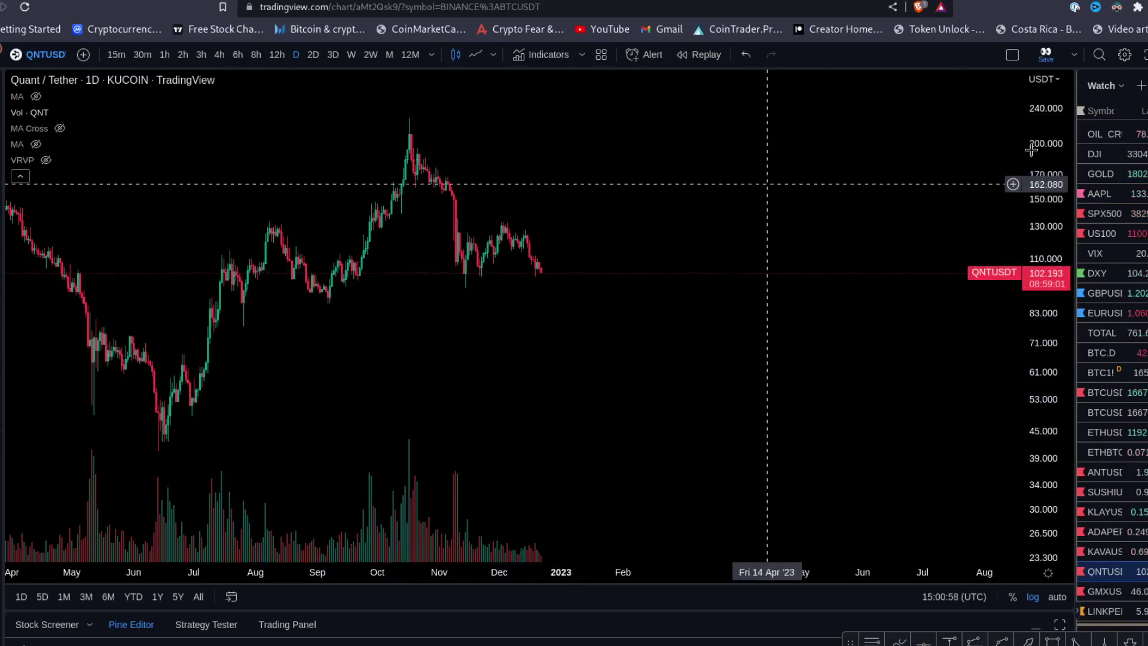
Reframe the chart and sketch yellow strokes above the recent range and along the lows since July.
{"action": "left_click_drag", "start_coordinate": [1031, 149], "coordinate": [1030, 177]}
{"action": "left_click_drag", "start_coordinate": [779, 191], "coordinate": [777, 213]}
{"action": "scroll", "coordinate": [776, 212], "scroll_direction": "down", "scroll_amount": 3}
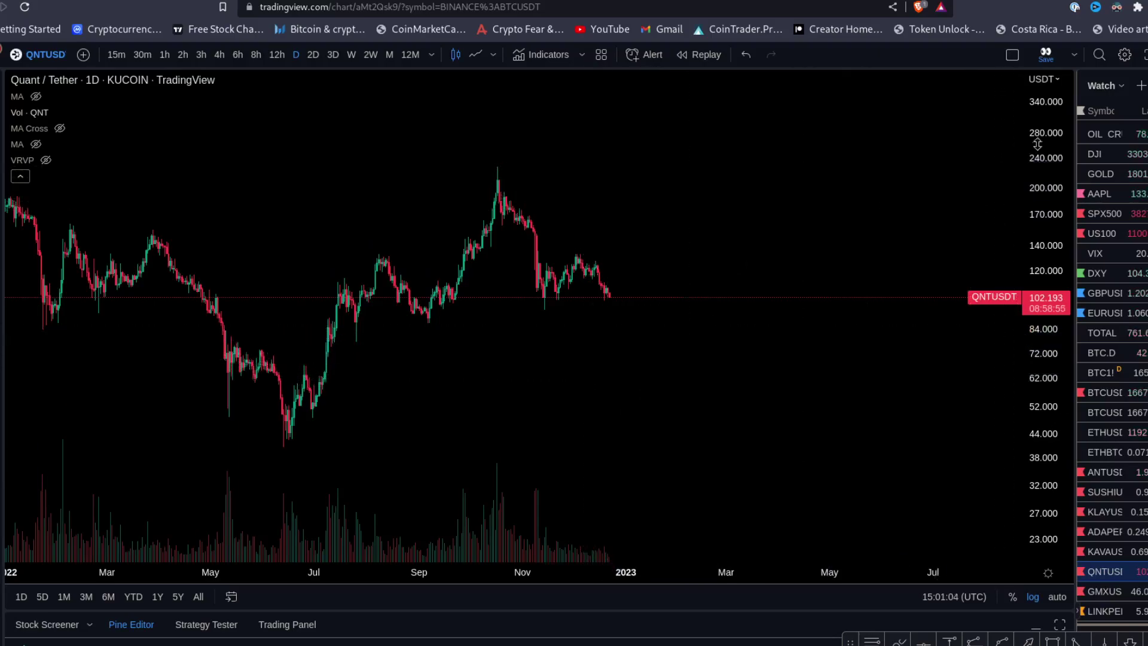
{"action": "left_click_drag", "start_coordinate": [767, 258], "coordinate": [712, 285]}
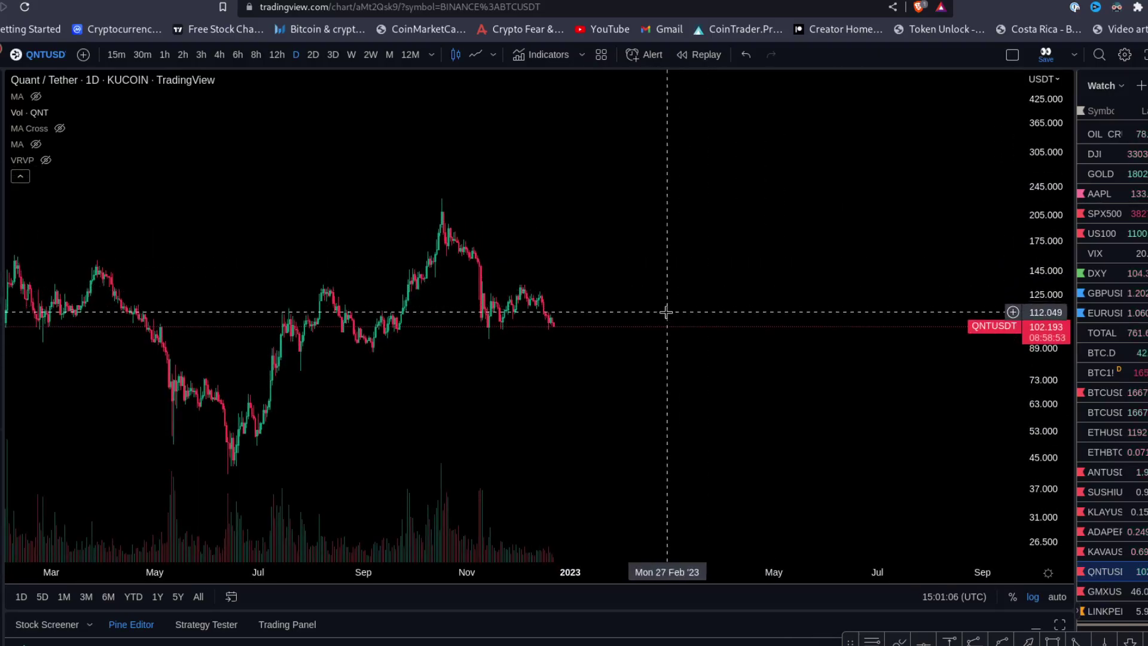
{"action": "scroll", "coordinate": [463, 334], "scroll_direction": "down", "scroll_amount": 1}
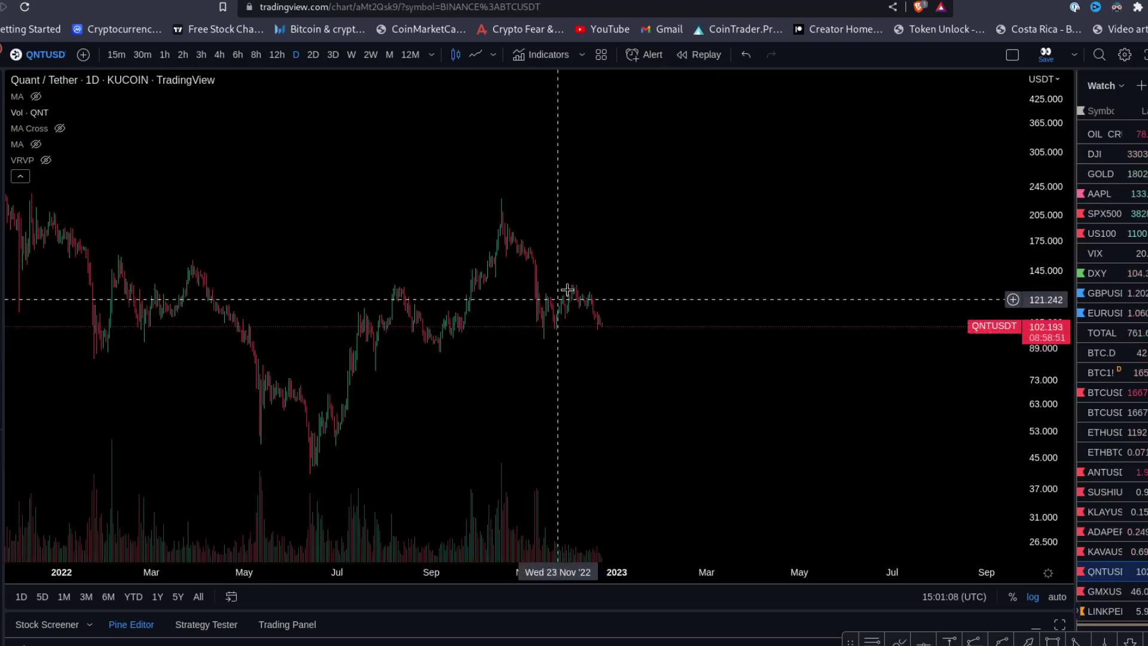
{"action": "scroll", "coordinate": [589, 313], "scroll_direction": "up", "scroll_amount": 1}
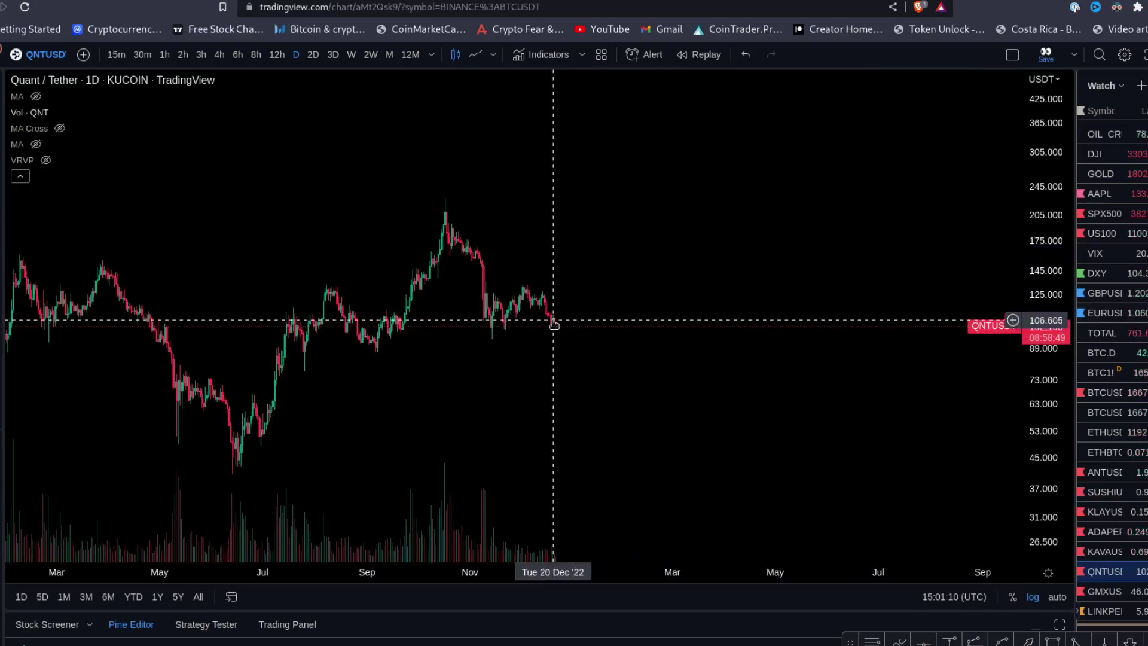
{"action": "scroll", "coordinate": [534, 362], "scroll_direction": "down", "scroll_amount": 1}
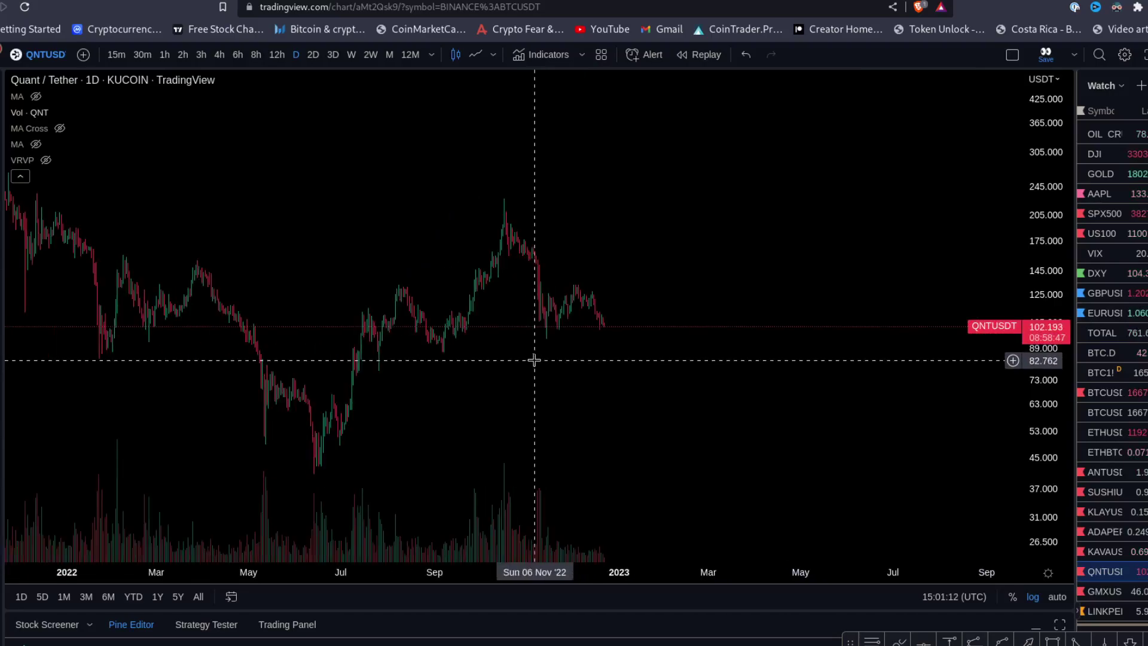
{"action": "mouse_move", "coordinate": [626, 425]}
{"action": "left_mouse_down"}
{"action": "mouse_move", "coordinate": [586, 407]}
{"action": "mouse_move", "coordinate": [504, 431]}
{"action": "mouse_move", "coordinate": [612, 391]}
{"action": "left_mouse_up"}
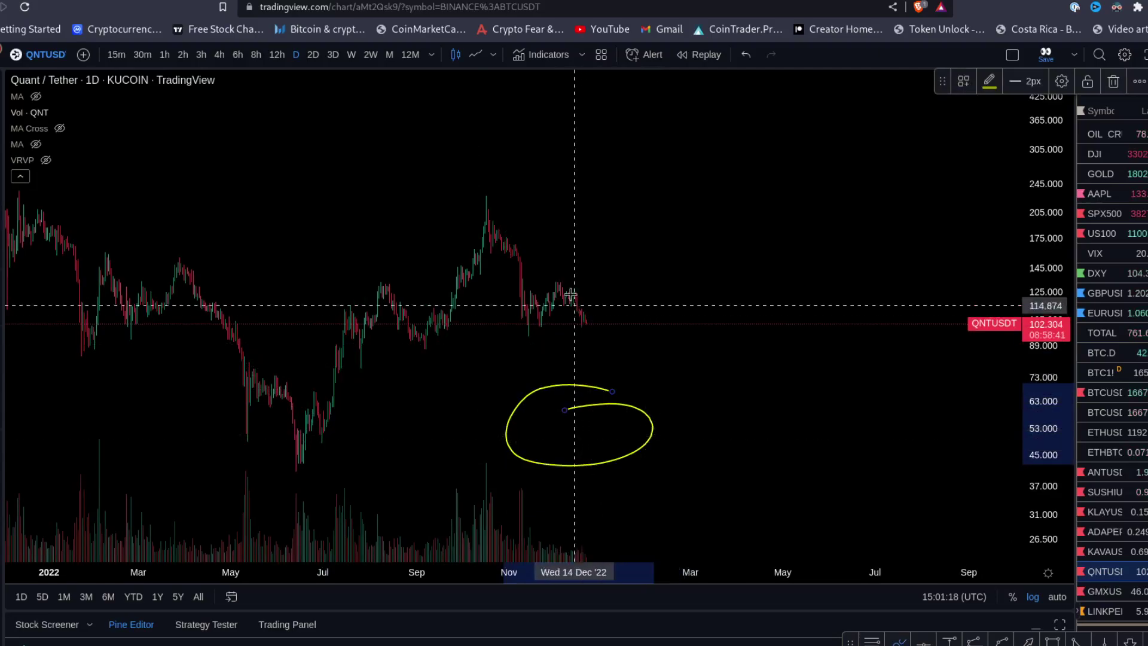
{"action": "left_click_drag", "start_coordinate": [588, 323], "coordinate": [597, 265]}
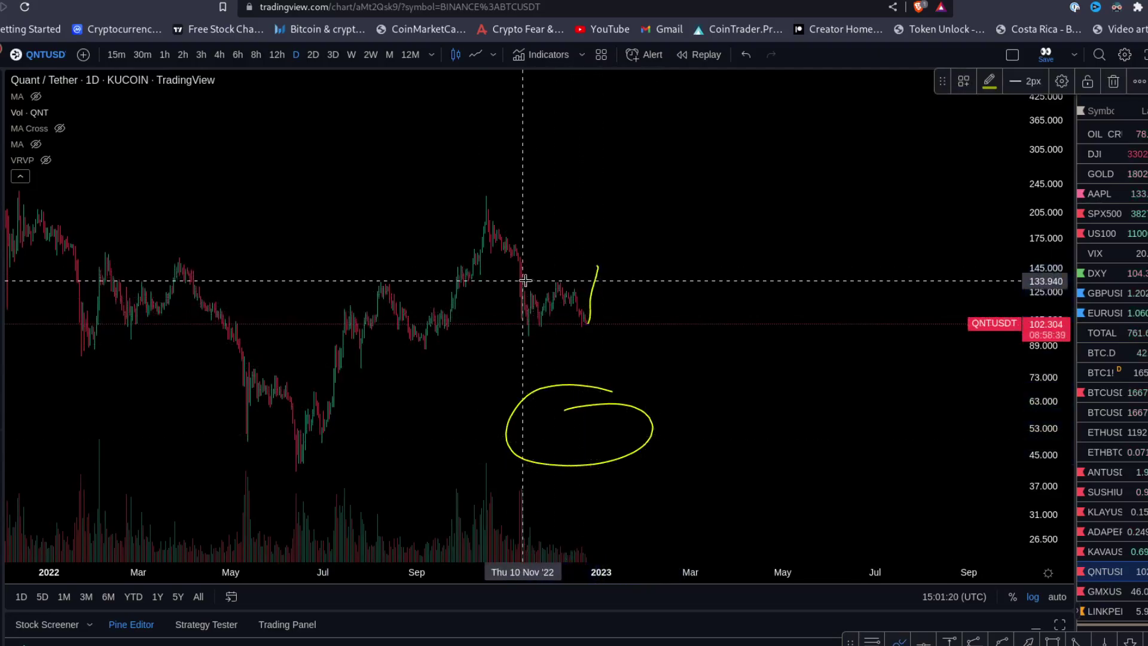
{"action": "left_click_drag", "start_coordinate": [526, 280], "coordinate": [582, 277]}
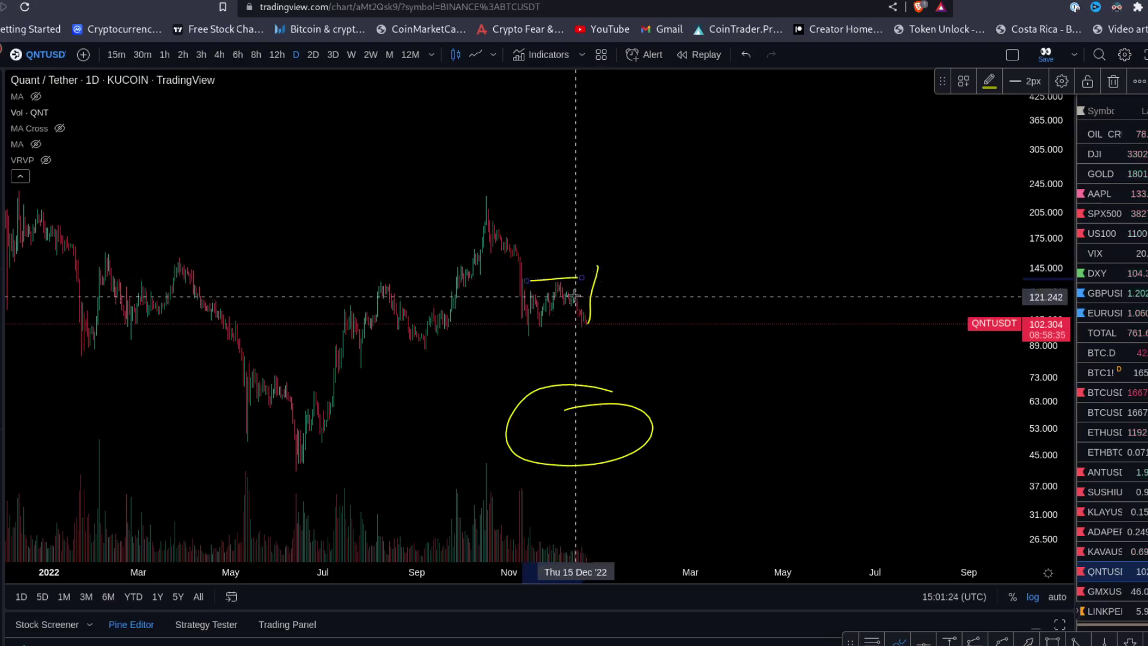
{"action": "left_click_drag", "start_coordinate": [333, 356], "coordinate": [656, 321]}
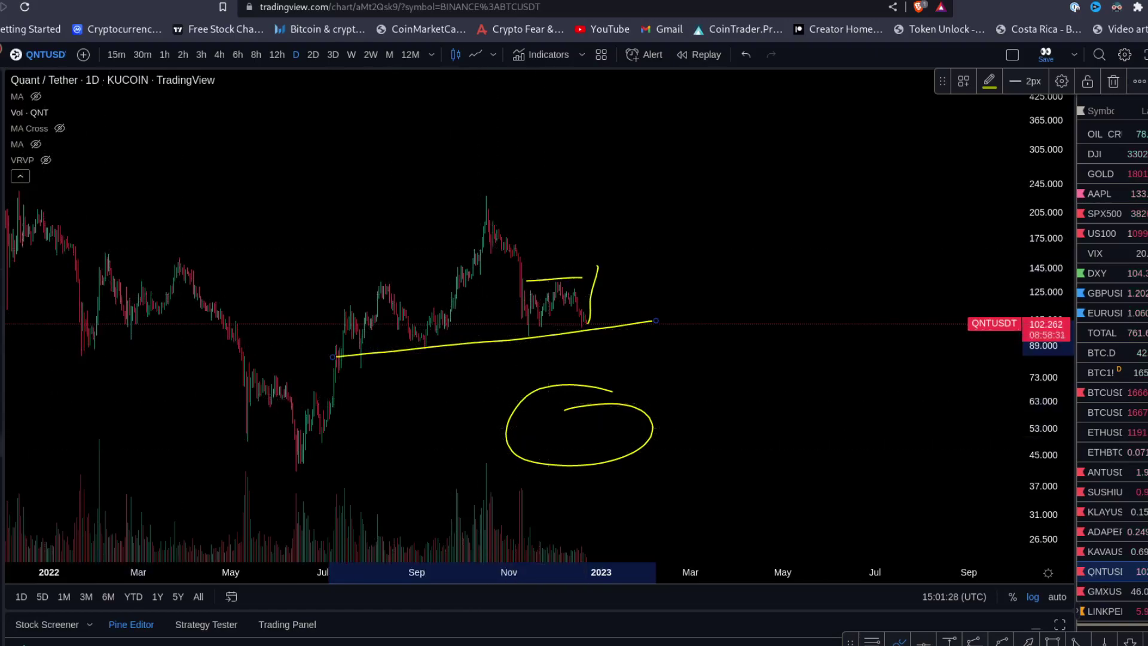
Clear all yellow drawings and zoom out to frame the 2022 price action.
{"action": "left_click", "coordinate": [1, 440]}
{"action": "left_click", "coordinate": [136, 448]}
{"action": "left_click", "coordinate": [482, 439]}
{"action": "scroll", "coordinate": [575, 364], "scroll_direction": "down", "scroll_amount": 1}
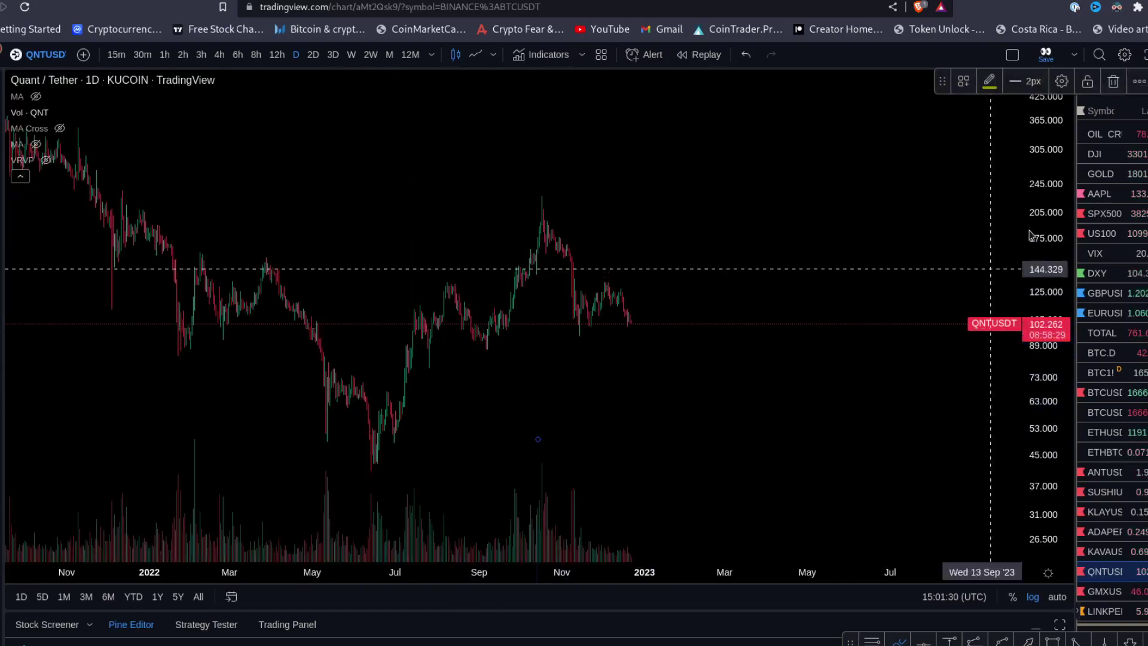
{"action": "left_click_drag", "start_coordinate": [1032, 236], "coordinate": [1034, 253]}
{"action": "left_click", "coordinate": [1, 443]}
{"action": "left_click", "coordinate": [1, 444]}
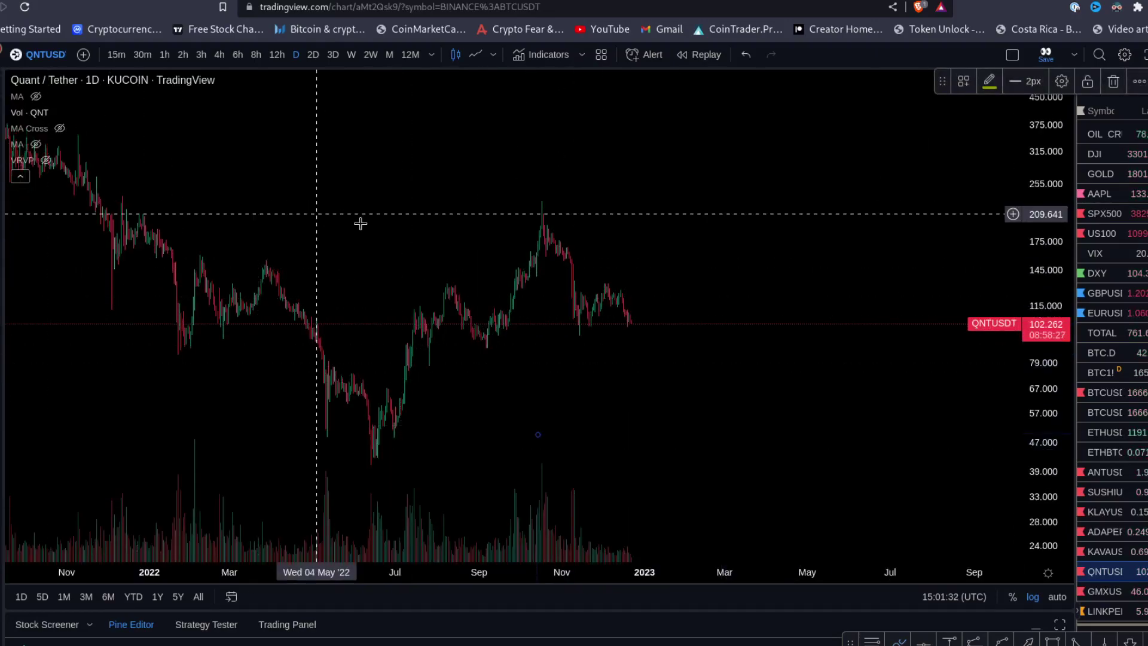
{"action": "left_click_drag", "start_coordinate": [546, 273], "coordinate": [489, 290]}
{"action": "left_click_drag", "start_coordinate": [497, 390], "coordinate": [526, 317]}
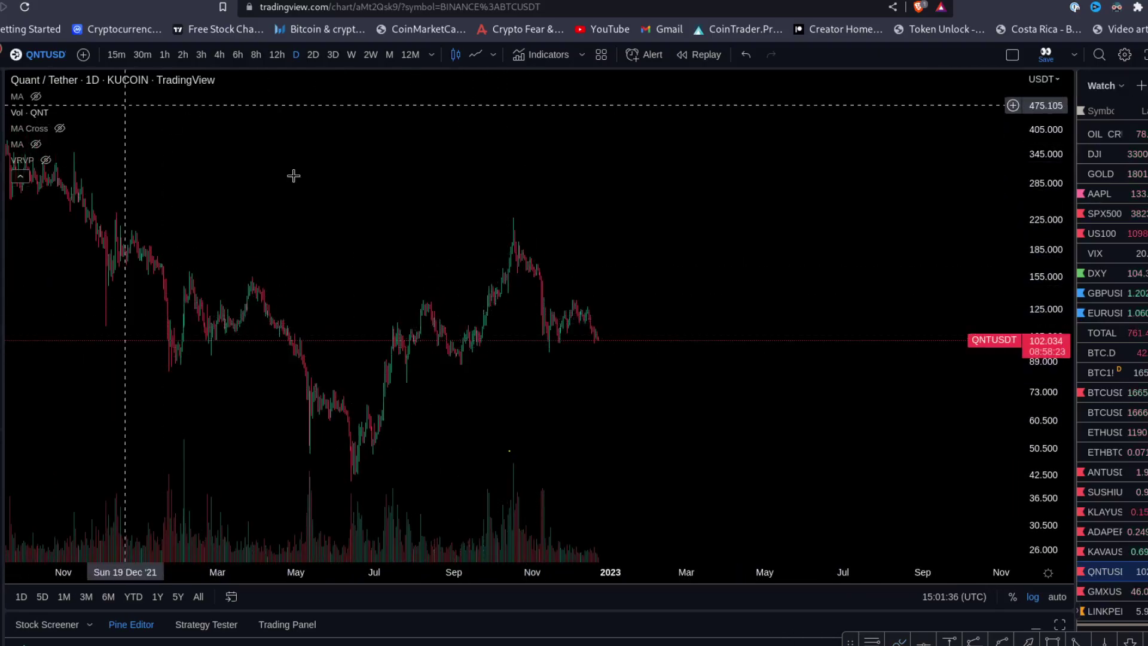
Draw a rising trend line from the July 2022 low past the December lows.
{"action": "mouse_move", "coordinate": [12, 114]}
{"action": "key", "text": "alt+t"}
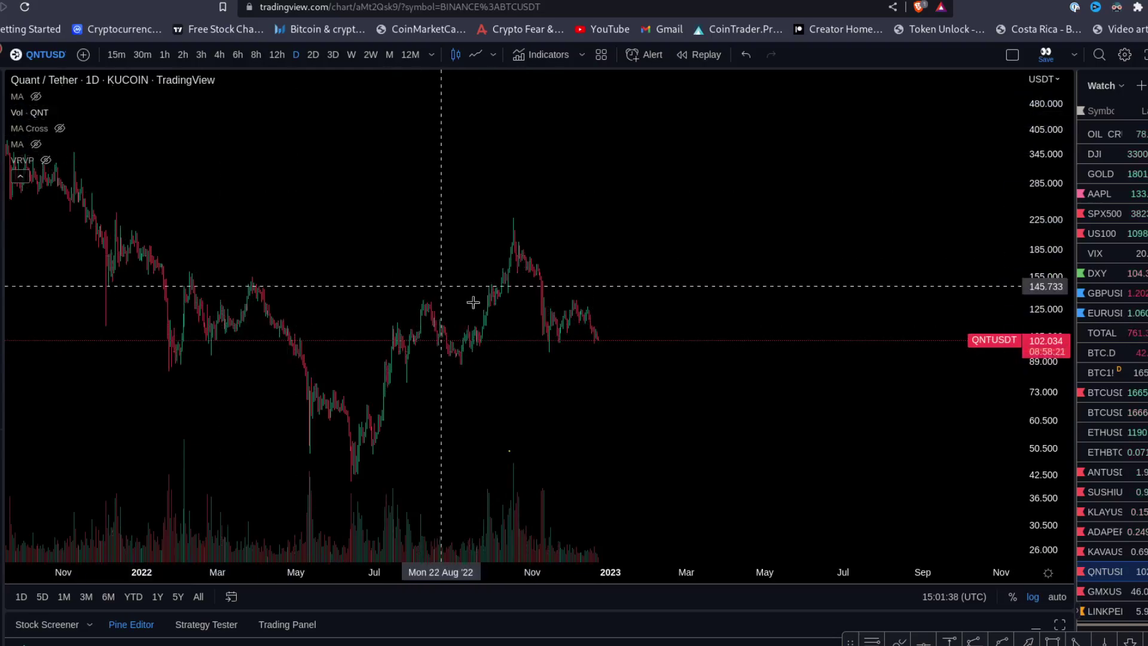
{"action": "left_click", "coordinate": [377, 378]}
{"action": "left_click", "coordinate": [646, 341]}
{"action": "left_click", "coordinate": [748, 386]}
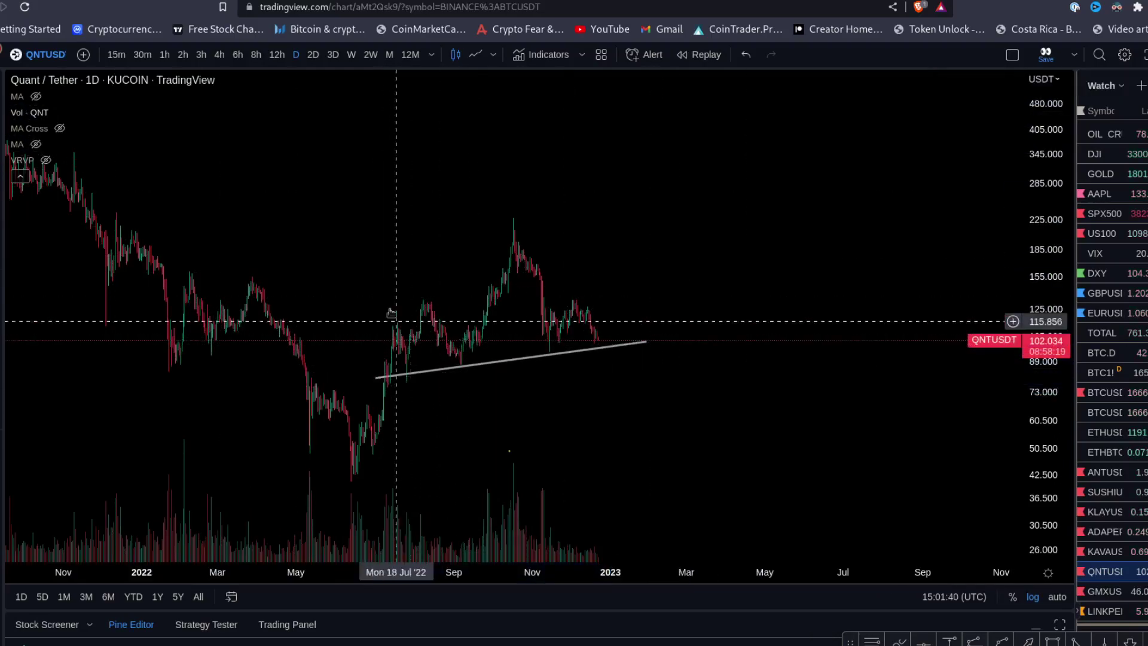
{"action": "left_click", "coordinate": [100, 0]}
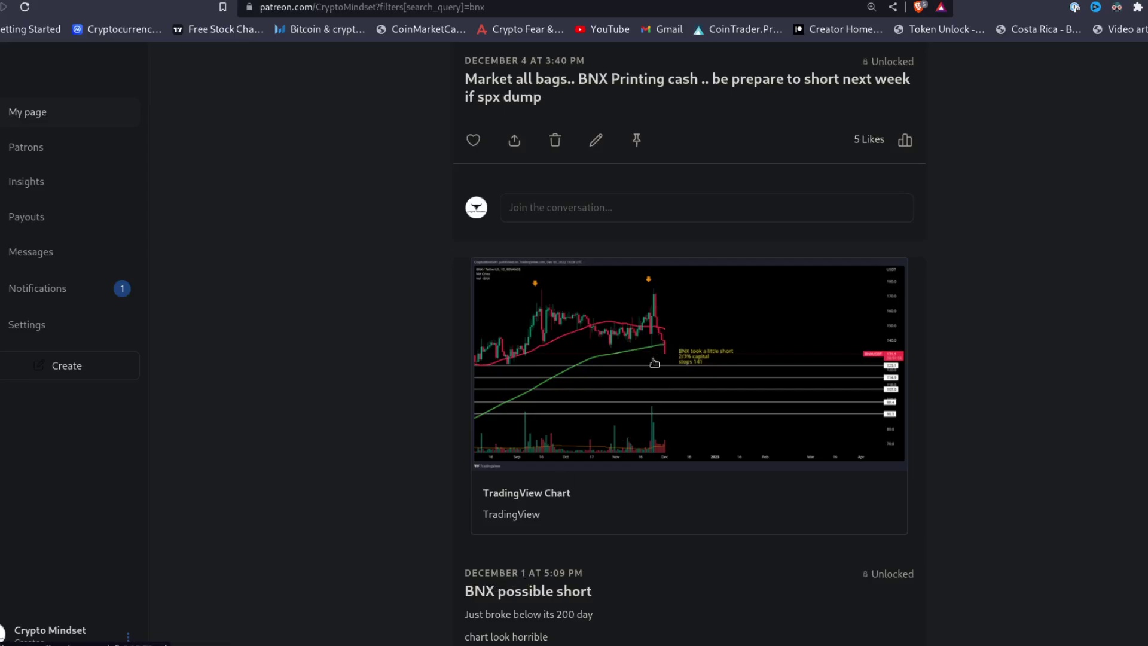
Open the BNX short post's TradingView chart showing the 131.1 short, 141 stop and 90.5 target.
{"action": "left_click", "coordinate": [127, 1]}
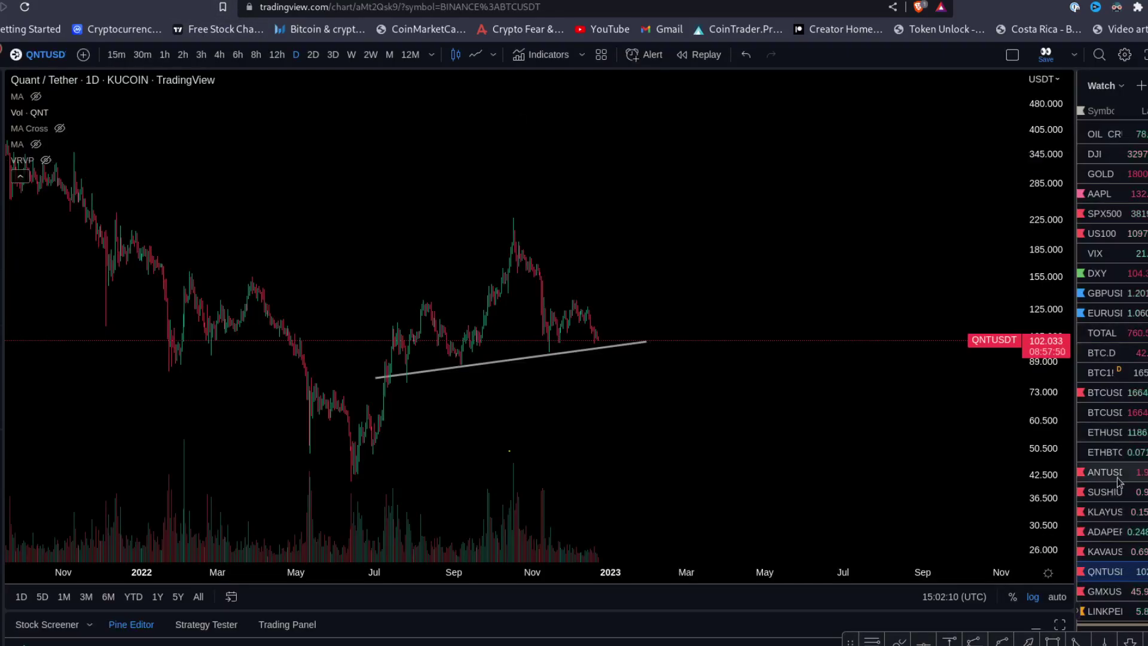
Switch to the BNX perpetual chart and add a horizontal line at 131.80.
{"action": "scroll", "coordinate": [1120, 487], "scroll_direction": "down", "scroll_amount": 3}
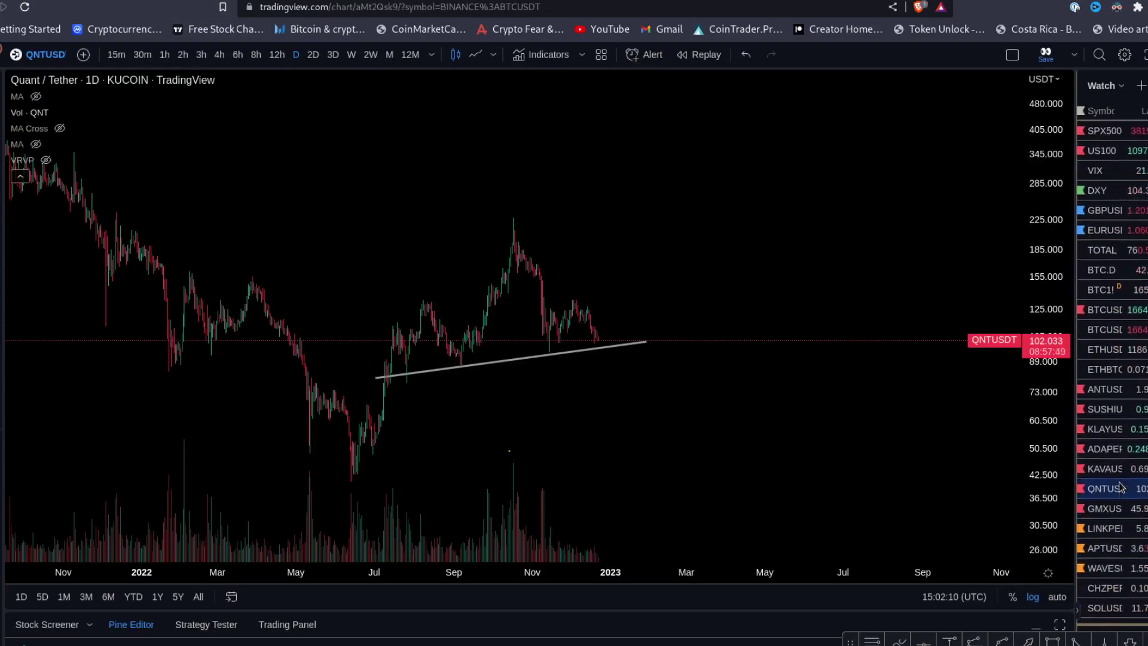
{"action": "scroll", "coordinate": [1120, 487], "scroll_direction": "down", "scroll_amount": 3}
{"action": "left_click", "coordinate": [1116, 571]}
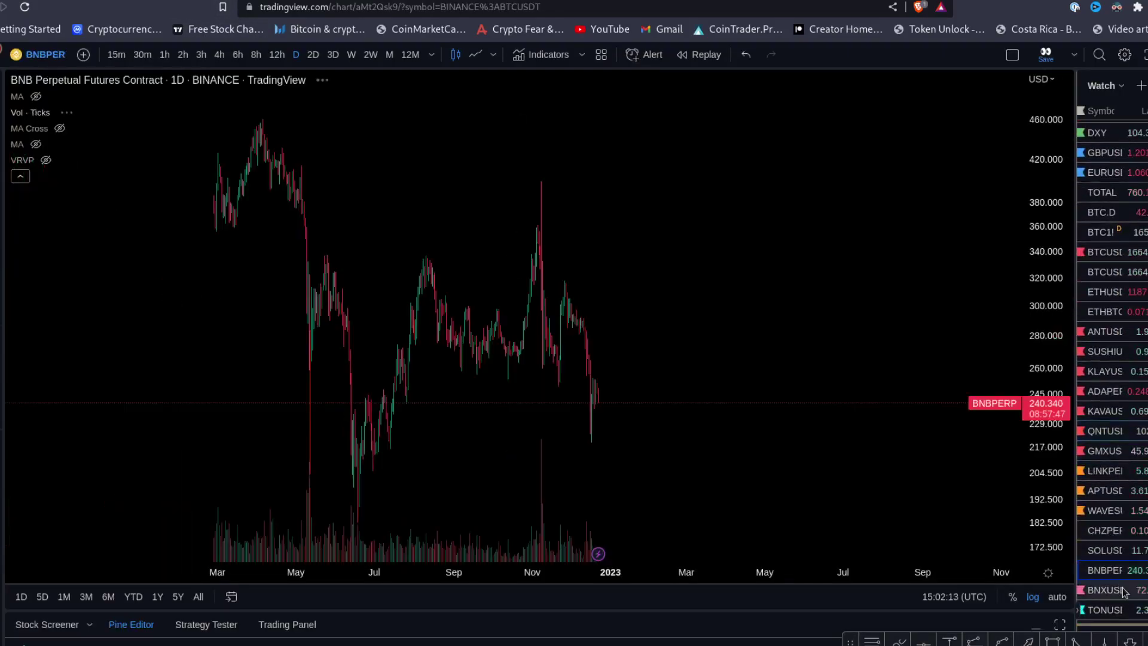
{"action": "left_click", "coordinate": [1106, 591]}
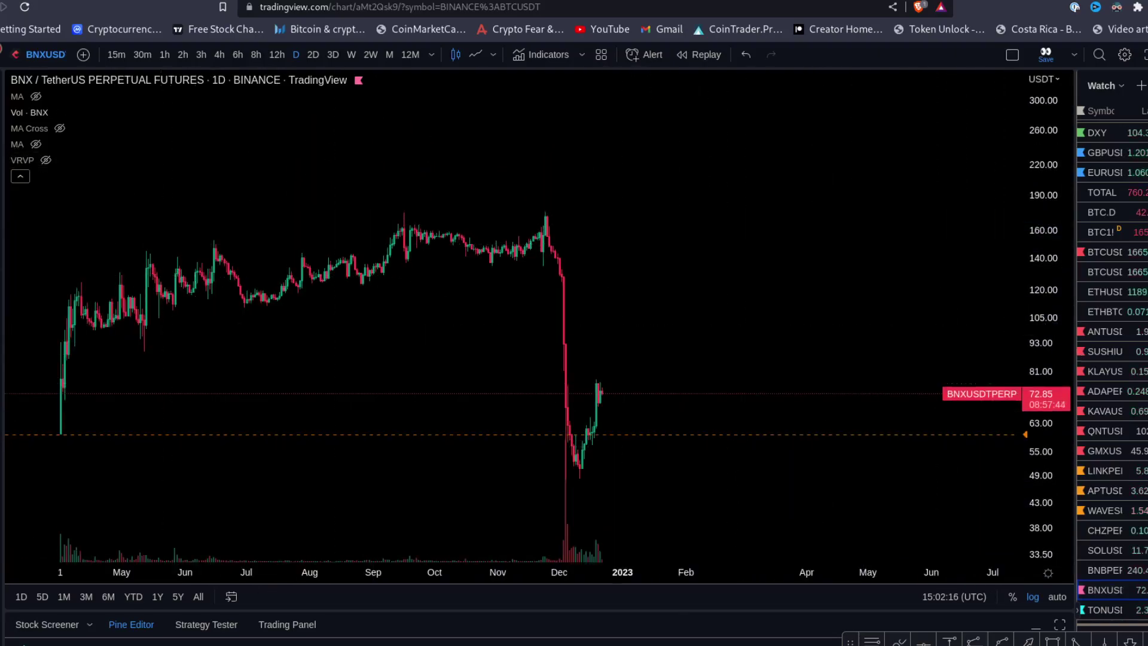
{"action": "left_click", "coordinate": [2, 113]}
{"action": "left_click", "coordinate": [79, 272]}
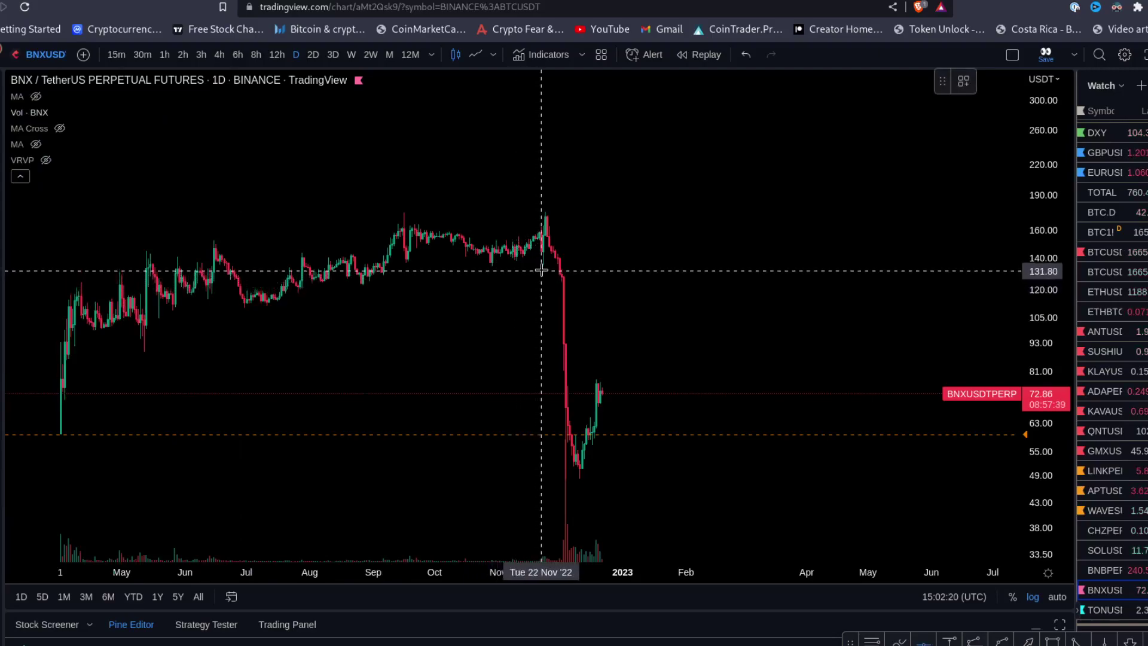
{"action": "left_click", "coordinate": [529, 273]}
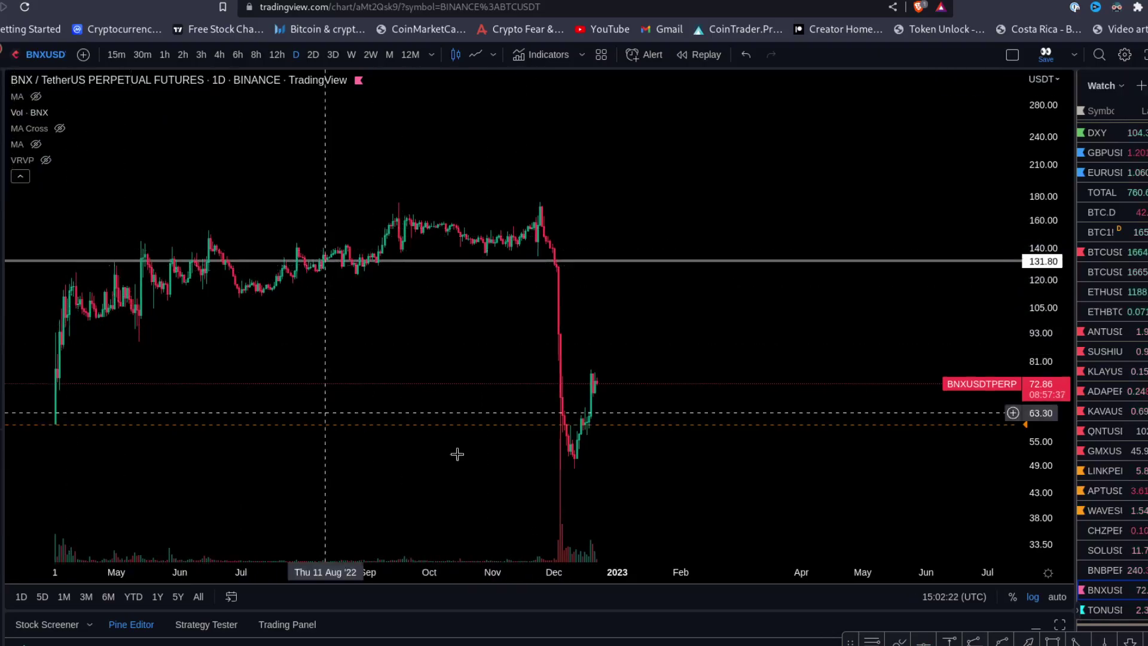
Measure the price drop from 131.80 down to 49.15, reading -62.95%.
{"action": "left_click", "coordinate": [949, 641]}
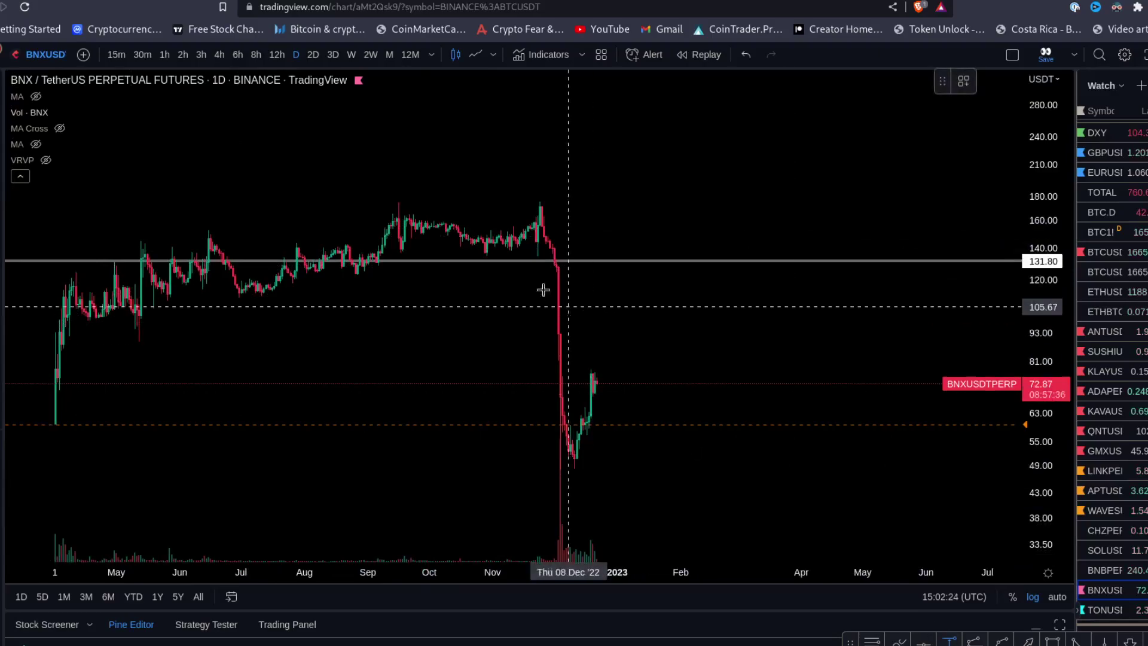
{"action": "left_click", "coordinate": [534, 260]}
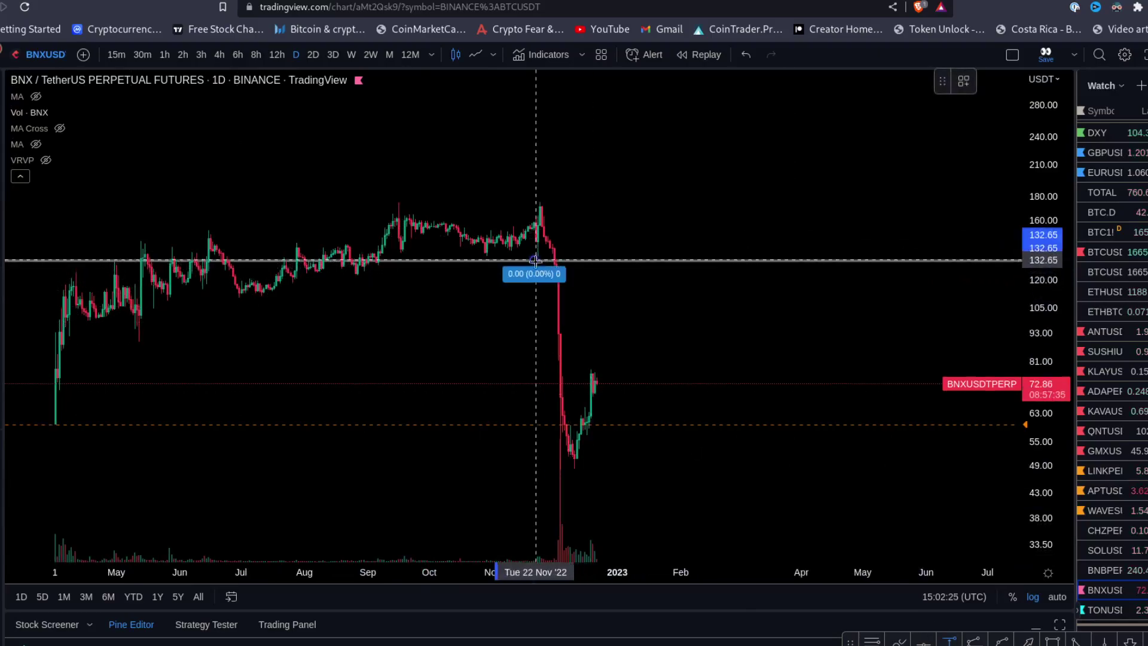
{"action": "left_click", "coordinate": [572, 464]}
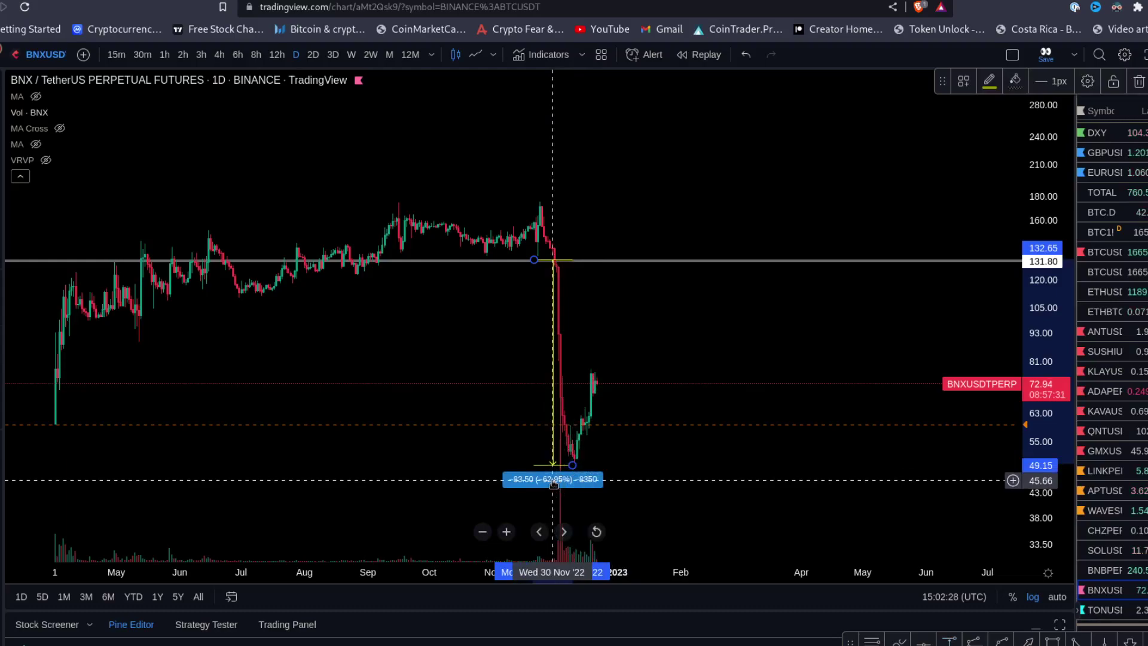
{"action": "scroll", "coordinate": [431, 323], "scroll_direction": "up", "scroll_amount": 1}
{"action": "left_click_drag", "start_coordinate": [441, 315], "coordinate": [424, 305]}
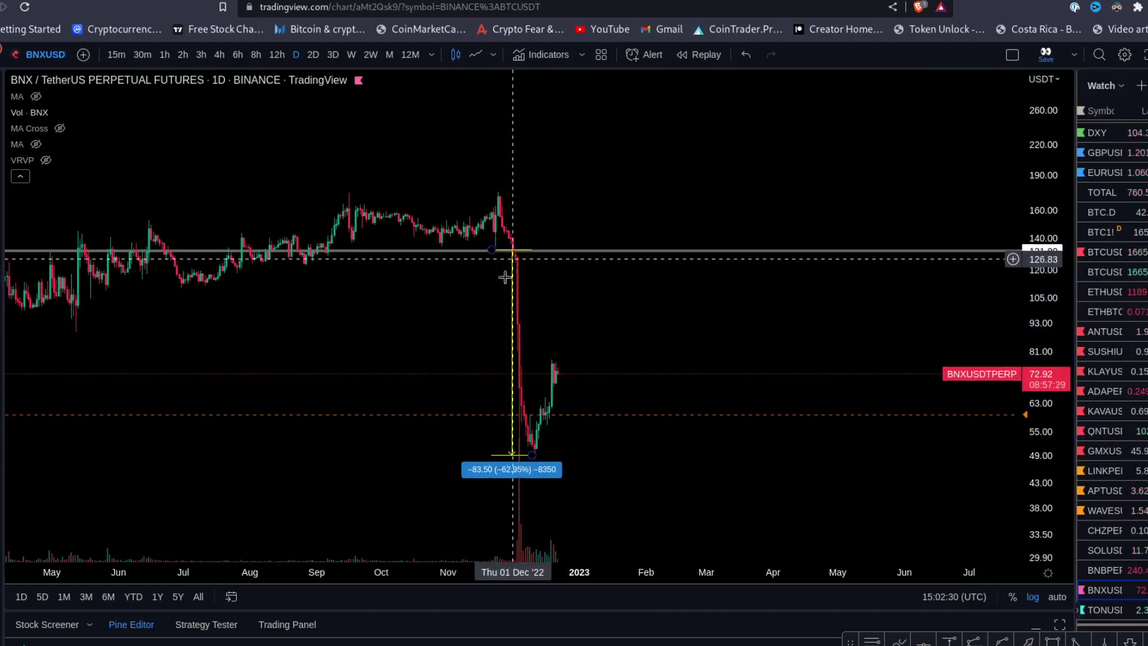
{"action": "scroll", "coordinate": [455, 310], "scroll_direction": "right", "scroll_amount": 5}
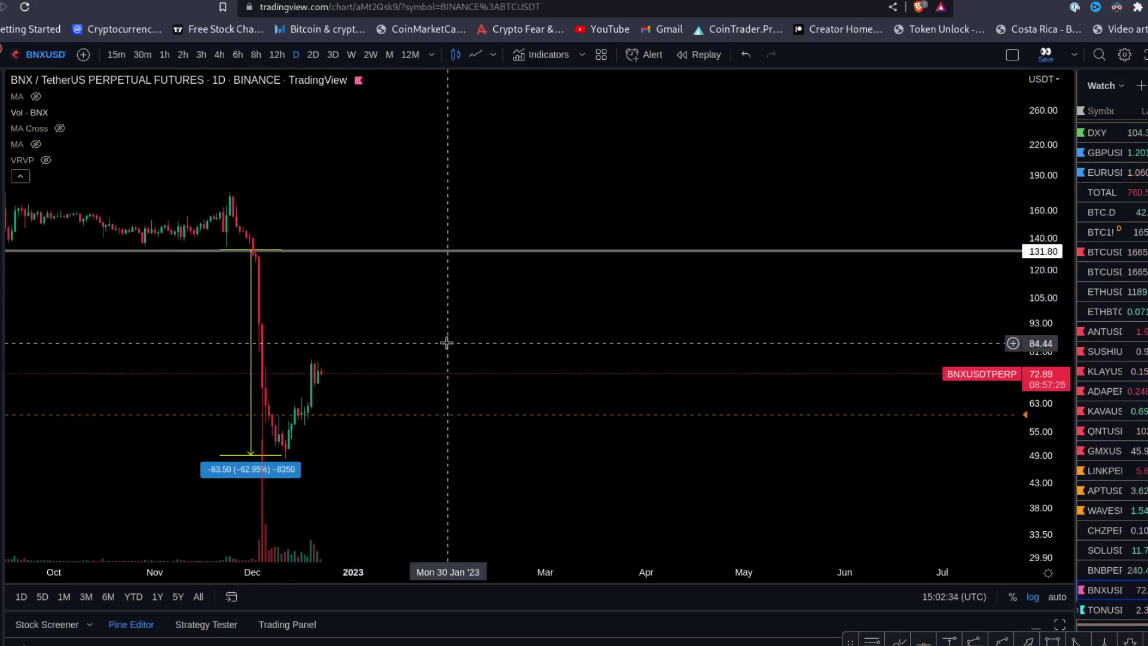
Brush a yellow down-arrow and strokes near 120 and 47, circle the 47 low, then remove all 8 drawings.
{"action": "scroll", "coordinate": [446, 340], "scroll_direction": "left", "scroll_amount": 5}
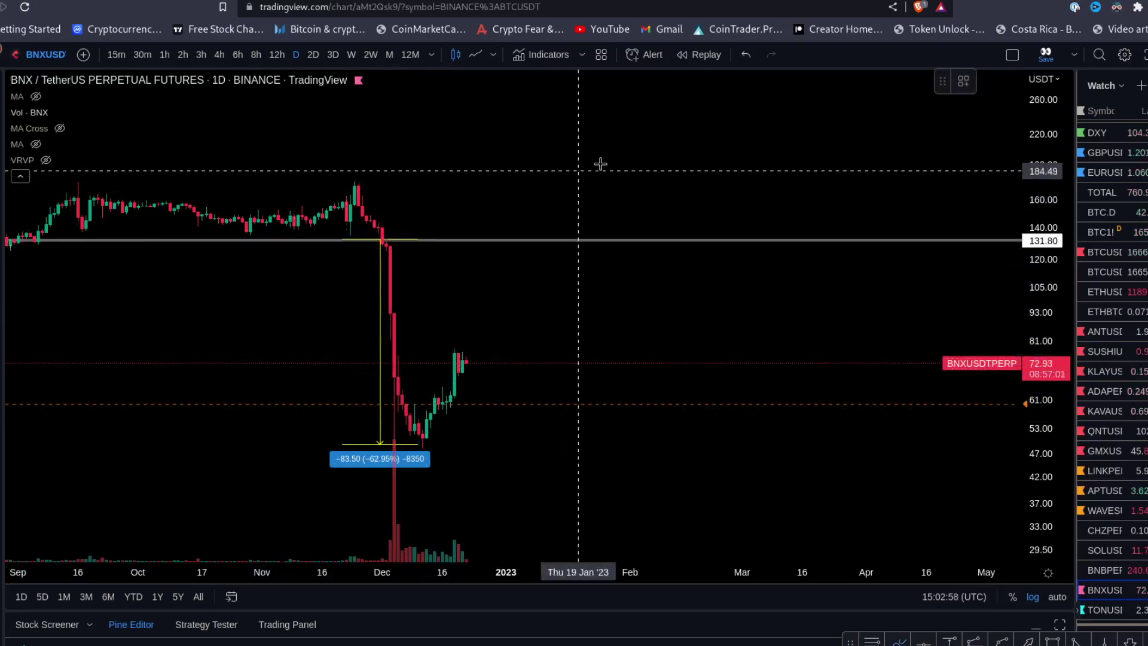
{"action": "mouse_move", "coordinate": [600, 164]}
{"action": "left_mouse_down"}
{"action": "mouse_move", "coordinate": [440, 299]}
{"action": "mouse_move", "coordinate": [494, 289]}
{"action": "mouse_move", "coordinate": [458, 235]}
{"action": "left_mouse_up"}
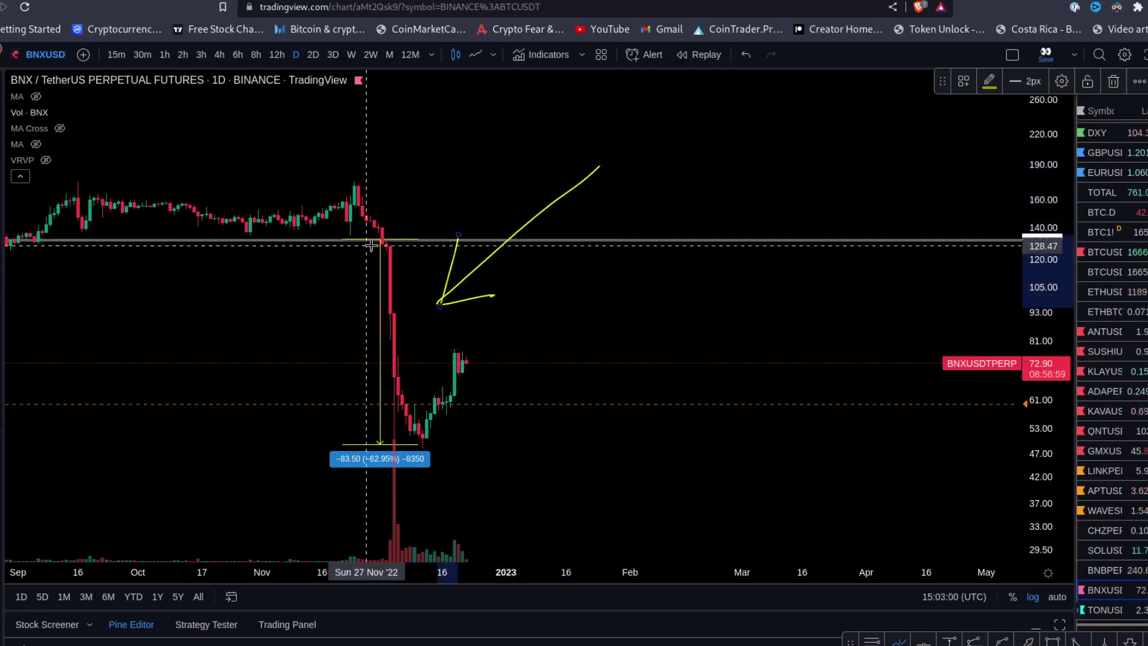
{"action": "left_click_drag", "start_coordinate": [565, 458], "coordinate": [691, 459]}
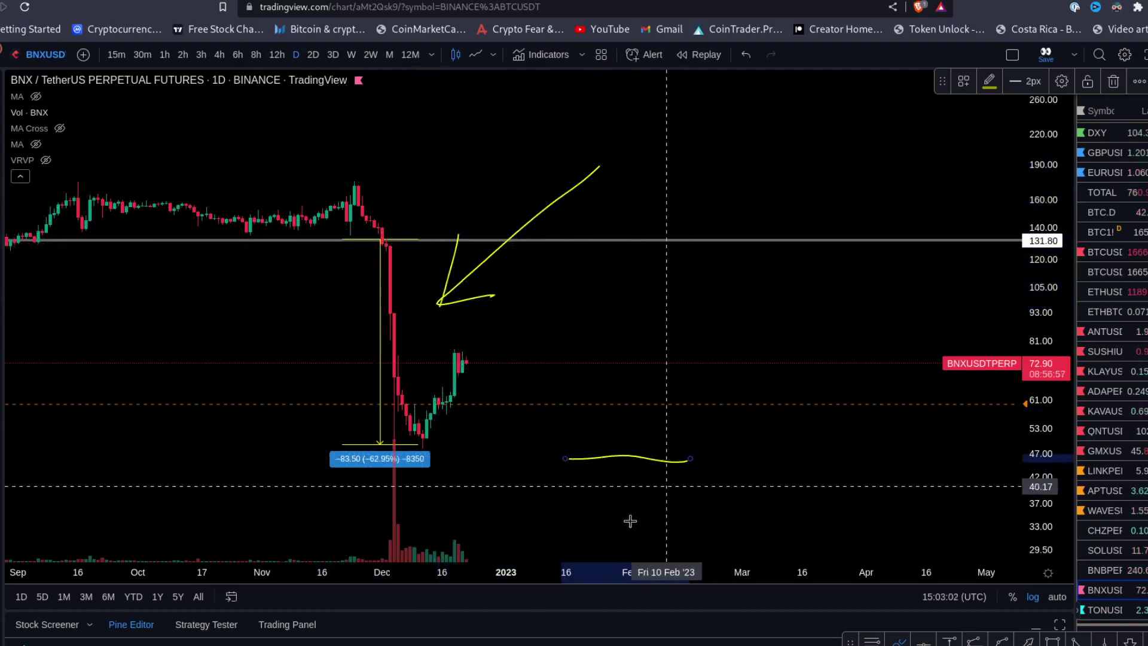
{"action": "mouse_move", "coordinate": [642, 276]}
{"action": "left_mouse_down"}
{"action": "mouse_move", "coordinate": [674, 269]}
{"action": "mouse_move", "coordinate": [742, 447]}
{"action": "left_mouse_up"}
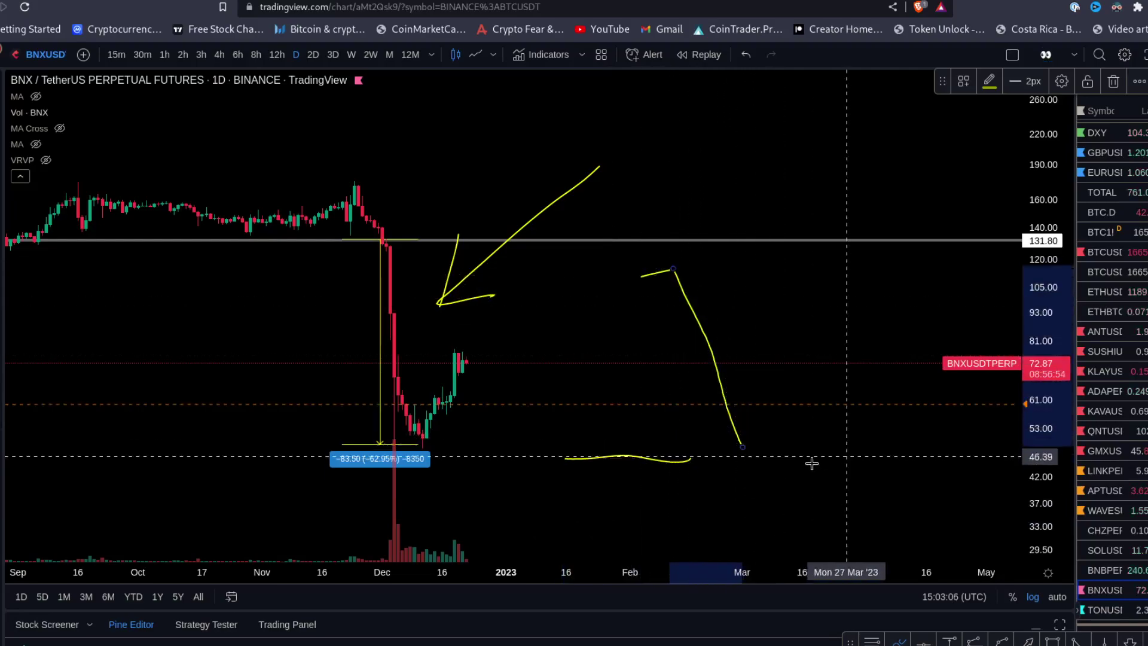
{"action": "mouse_move", "coordinate": [821, 454]}
{"action": "left_mouse_down"}
{"action": "mouse_move", "coordinate": [741, 461]}
{"action": "mouse_move", "coordinate": [802, 444]}
{"action": "left_mouse_up"}
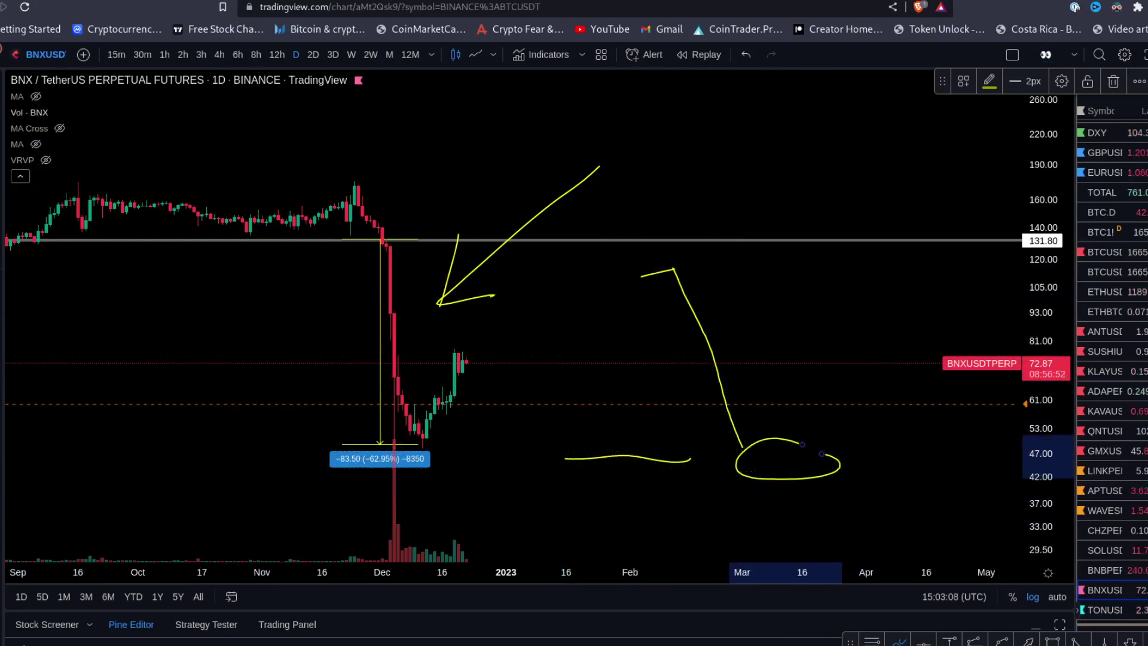
{"action": "left_click", "coordinate": [2, 441]}
{"action": "left_click", "coordinate": [70, 445]}
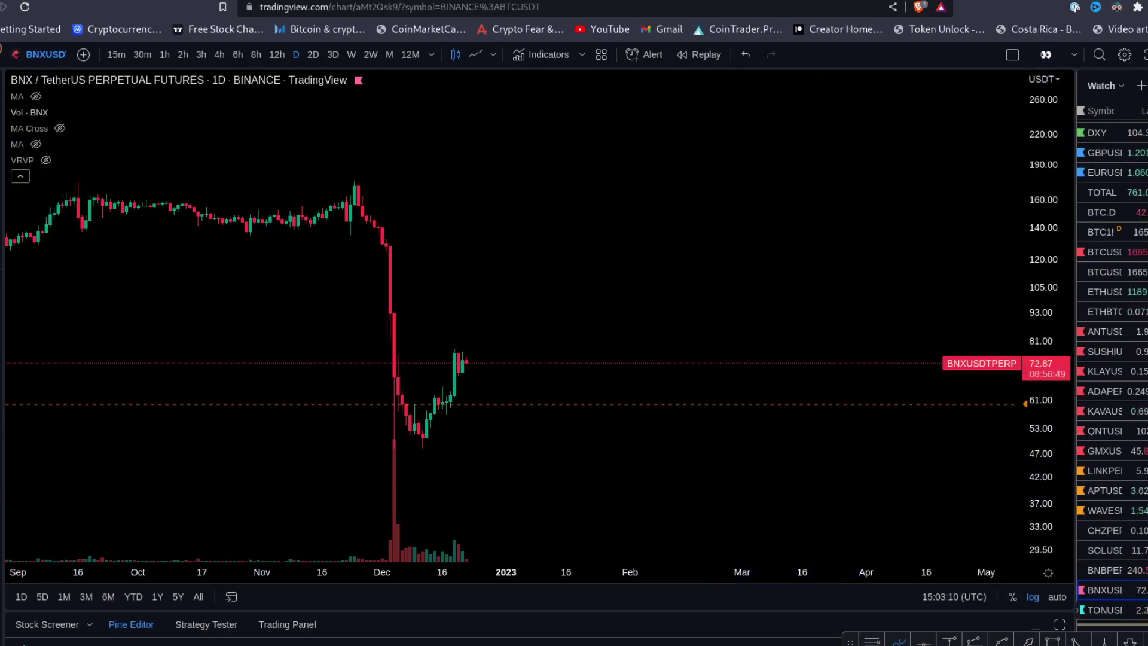
Scroll down the YouTube video page toward the pinned comment.
{"action": "scroll", "coordinate": [382, 257], "scroll_direction": "down", "scroll_amount": 2}
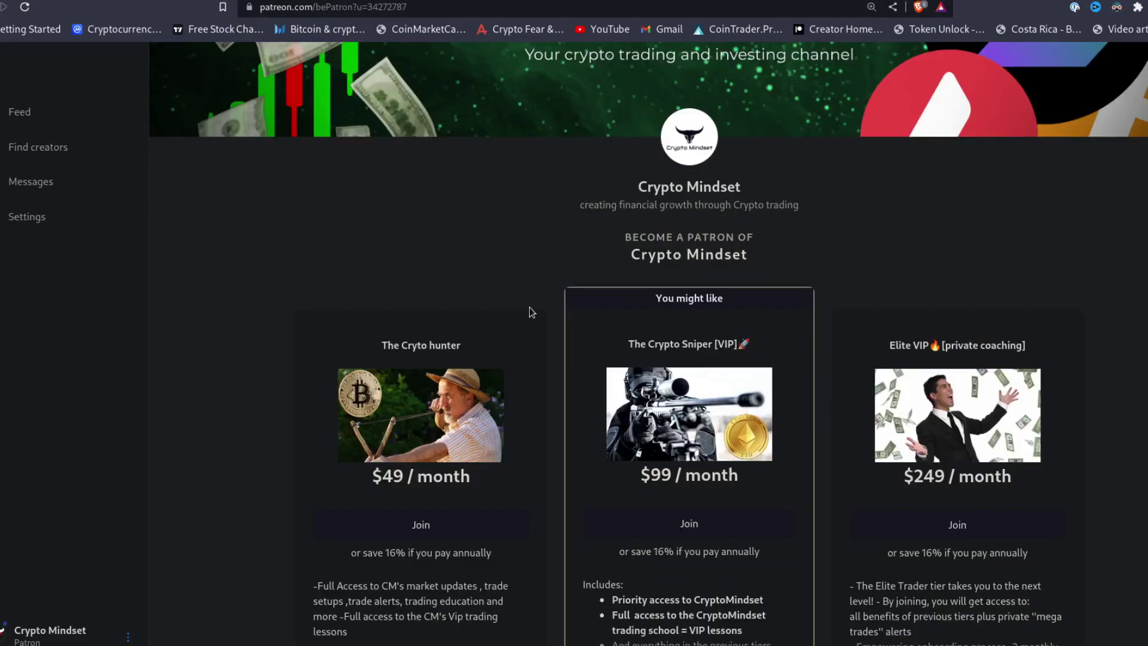
{"action": "scroll", "coordinate": [531, 311], "scroll_direction": "down", "scroll_amount": 3}
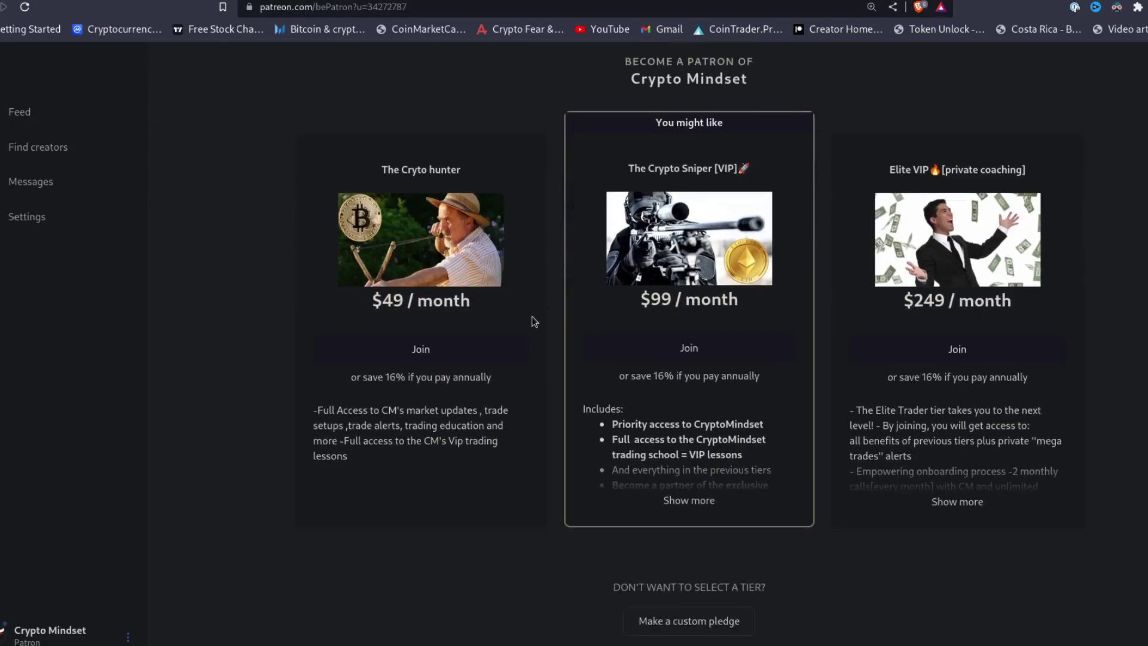